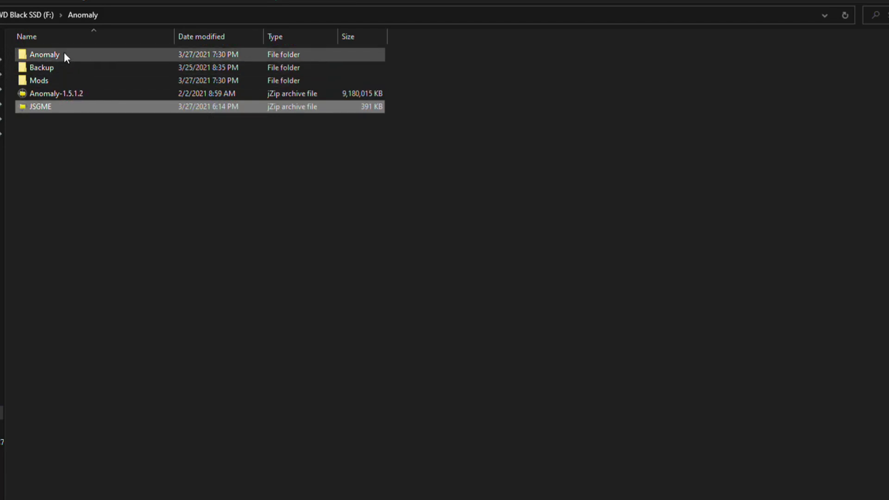
Download the 64-bit (x64) 7-Zip 19.00 installer from 7-zip.org
right_click(65, 108)
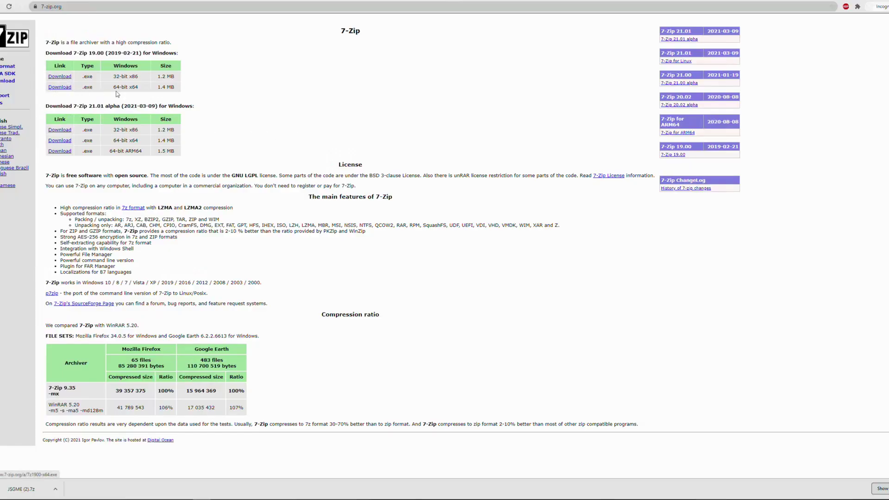
left_click(64, 88)
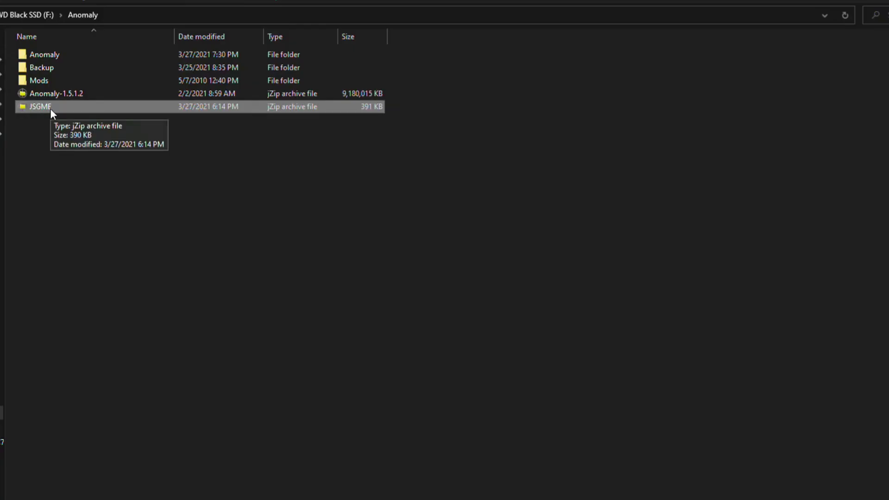
Open the JSGME archive in 7-Zip and select all five items in its JSGME folder
right_click(51, 111)
mouse_move(95, 146)
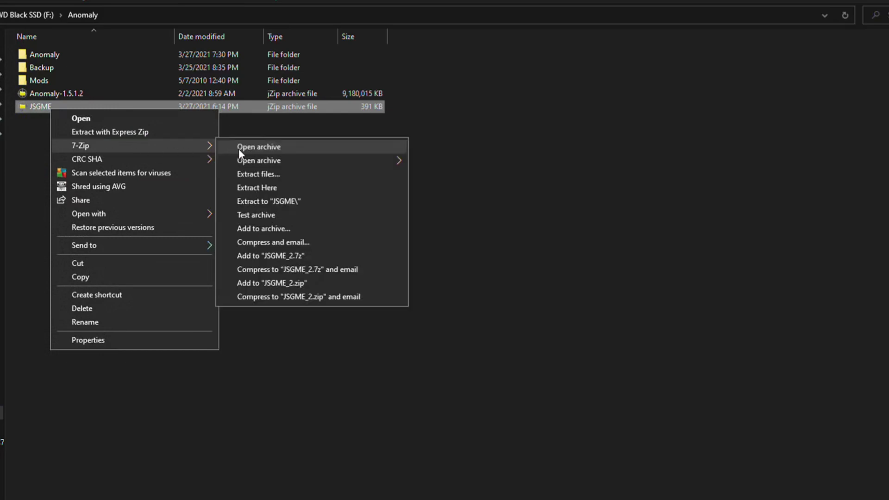
left_click(238, 148)
left_click(20, 227)
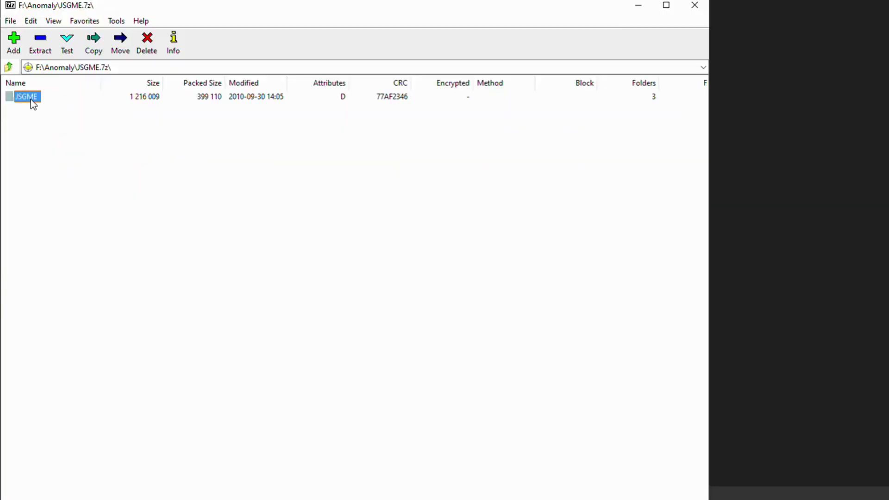
double_click(31, 99)
left_click(36, 143, "shift")
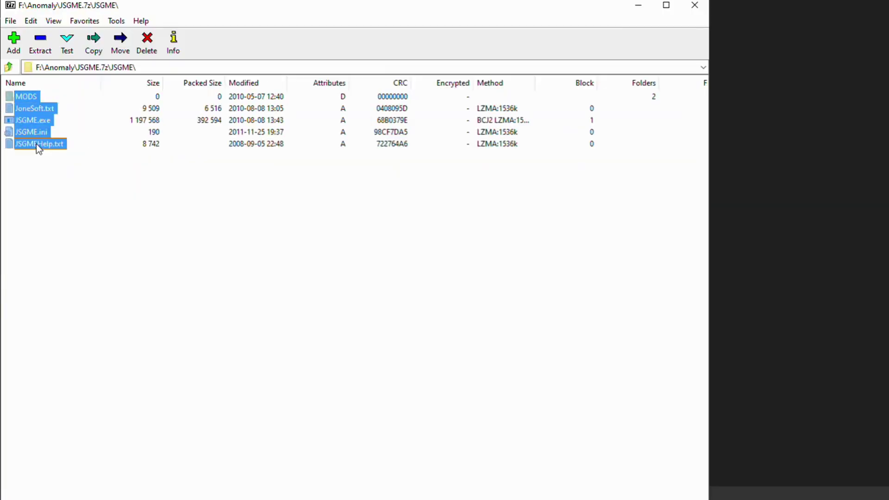
Copy the selected JSGME files into F:\Anomaly\Anomaly, then close 7-Zip File Manager
left_click(41, 47)
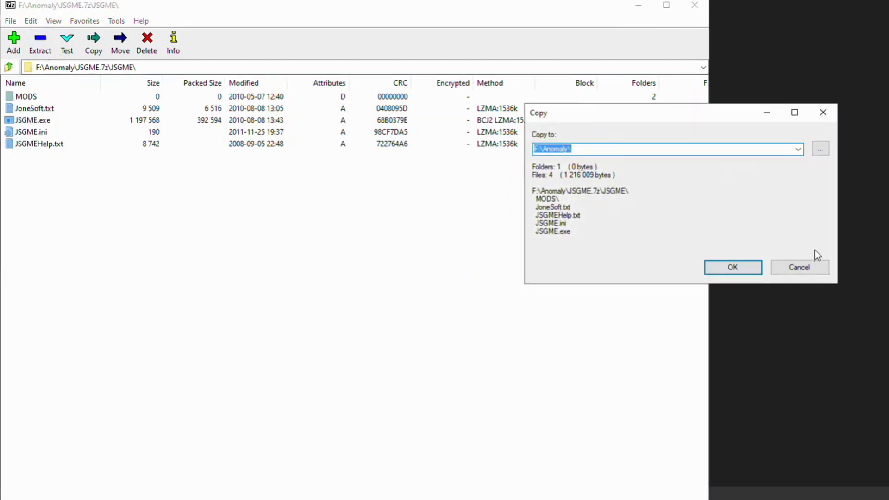
left_click(820, 148)
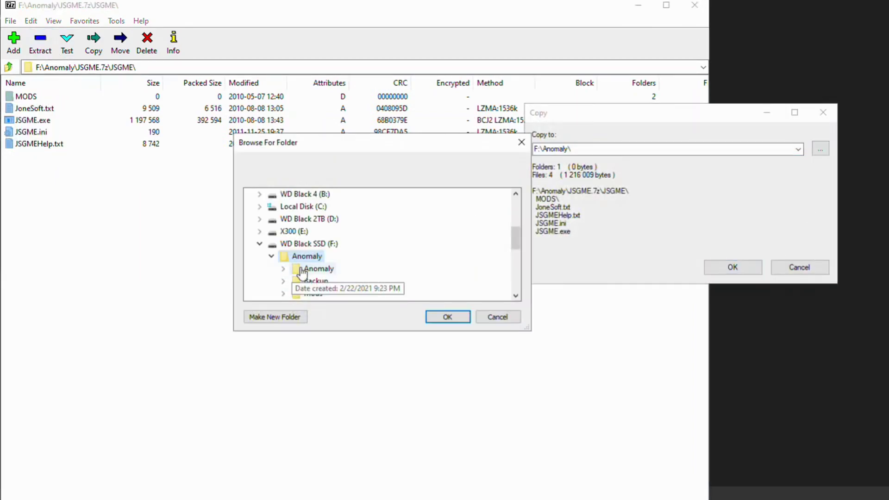
double_click(301, 270)
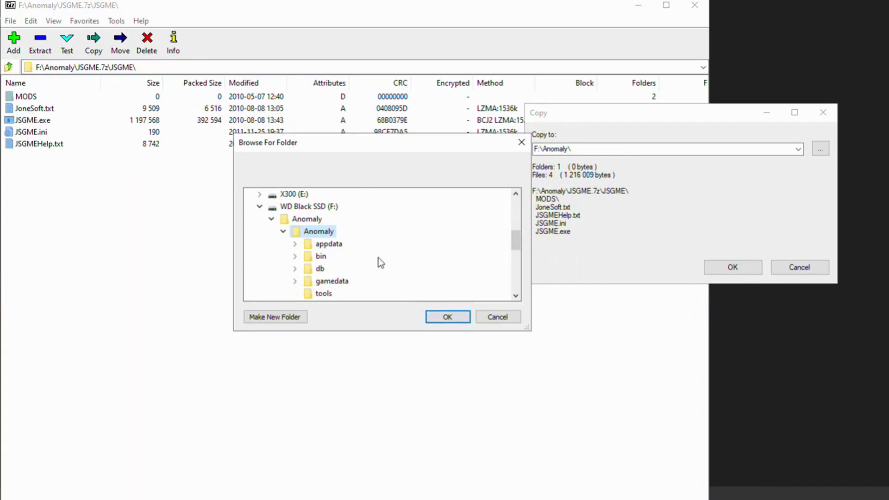
scroll(366, 221, "down", 1)
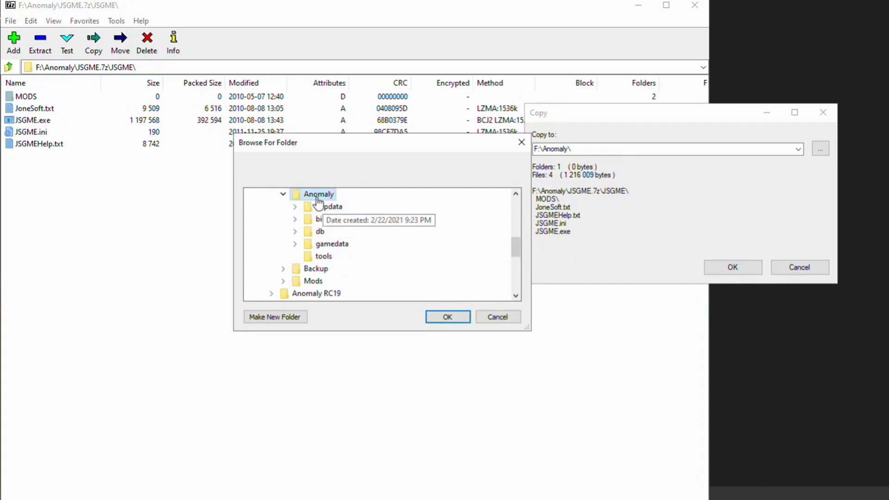
left_click(449, 318)
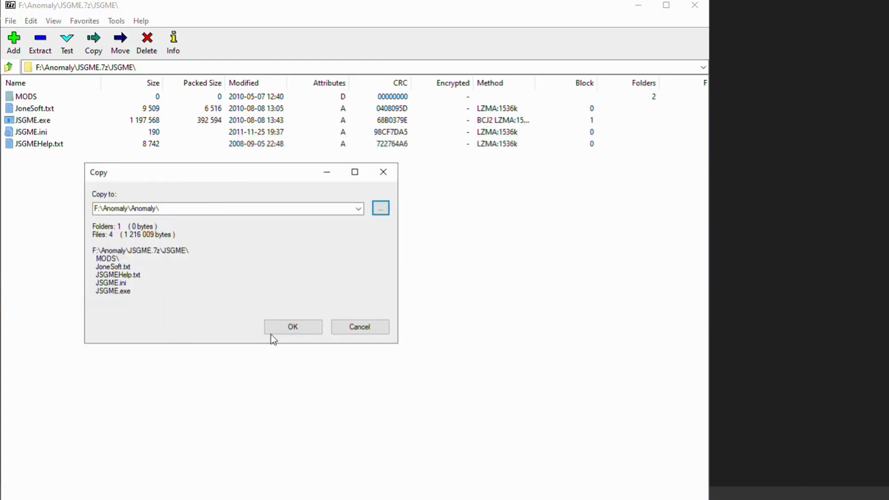
left_click(272, 331)
left_click(694, 5)
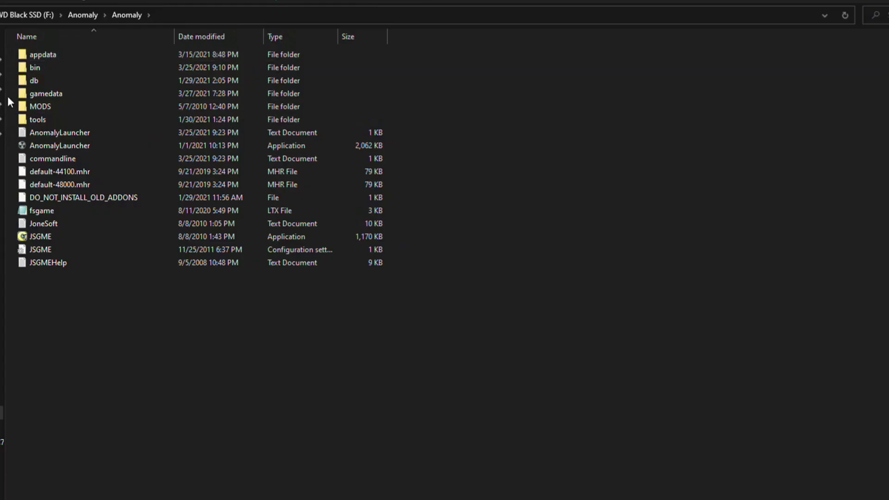
Browse the Anomaly game folder and the Mods folder, looking inside Boomsticks and Sharpsticks
key("alt+Up")
double_click(59, 55)
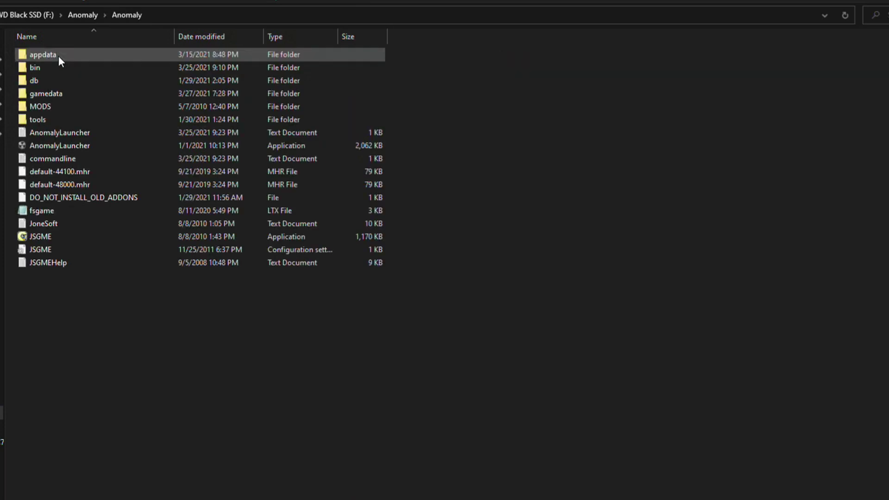
left_click(66, 107)
left_click(57, 238)
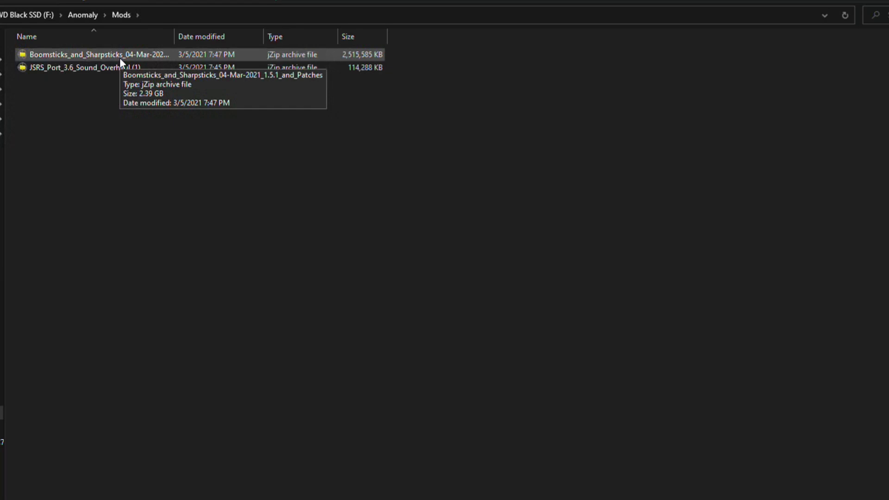
left_click(120, 57)
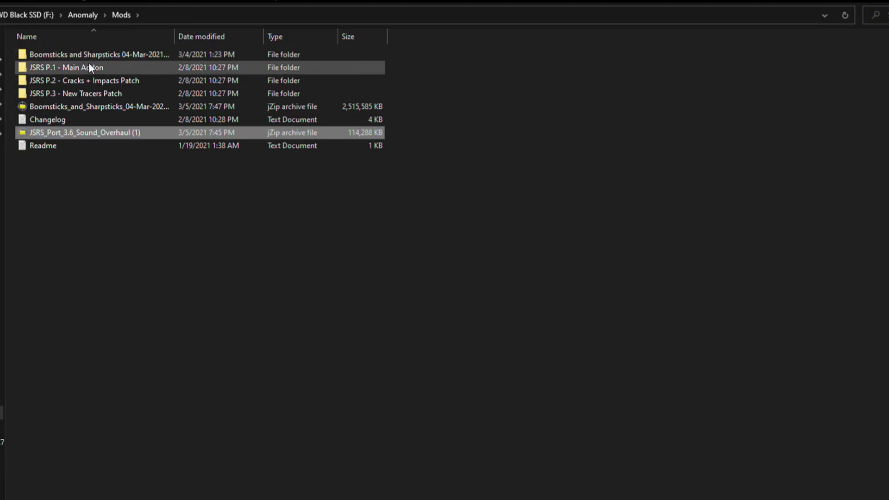
left_click(88, 67)
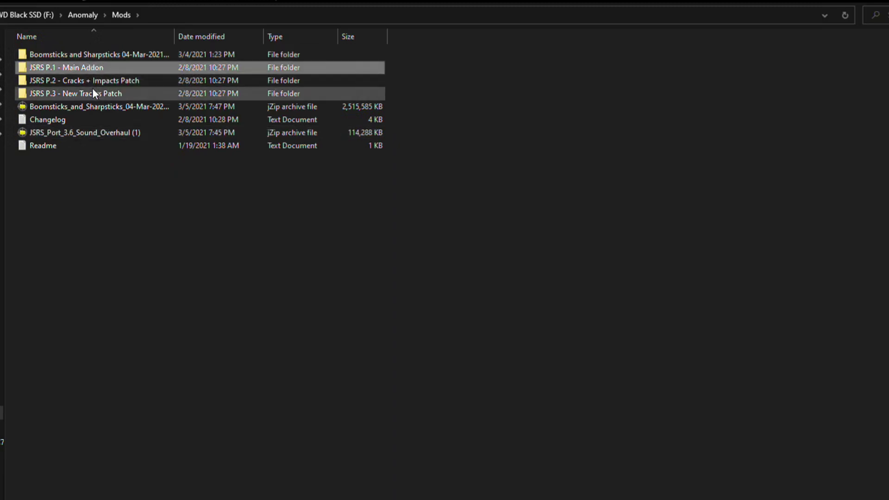
double_click(102, 56)
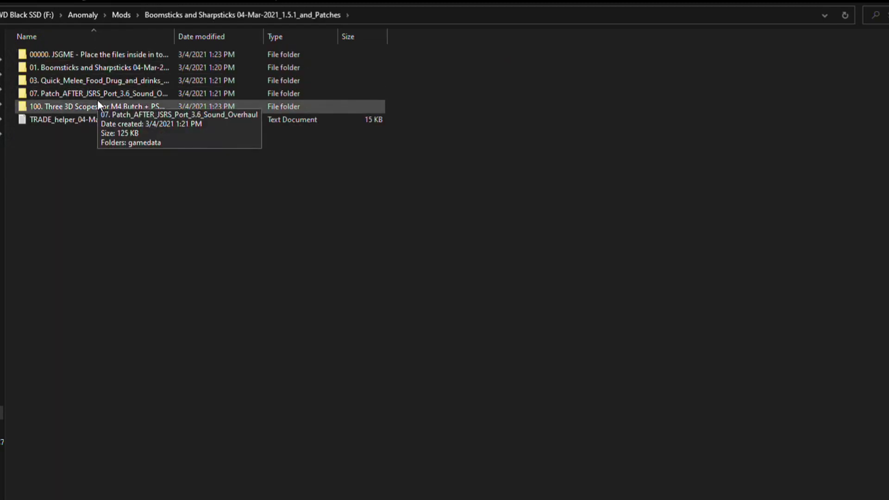
key("alt+Left")
Inspect the JSRS P.1, JSRS P.2 and Boomsticks mod folders and their gamedata folders
left_click(88, 68)
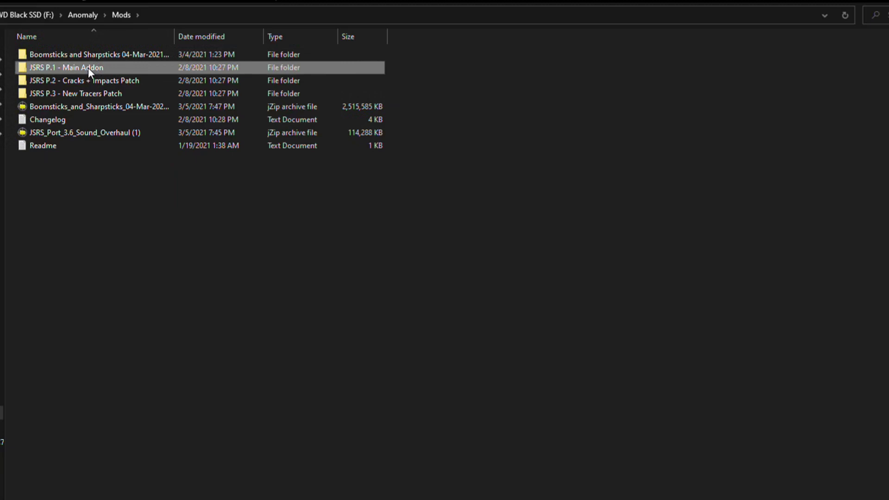
double_click(88, 68)
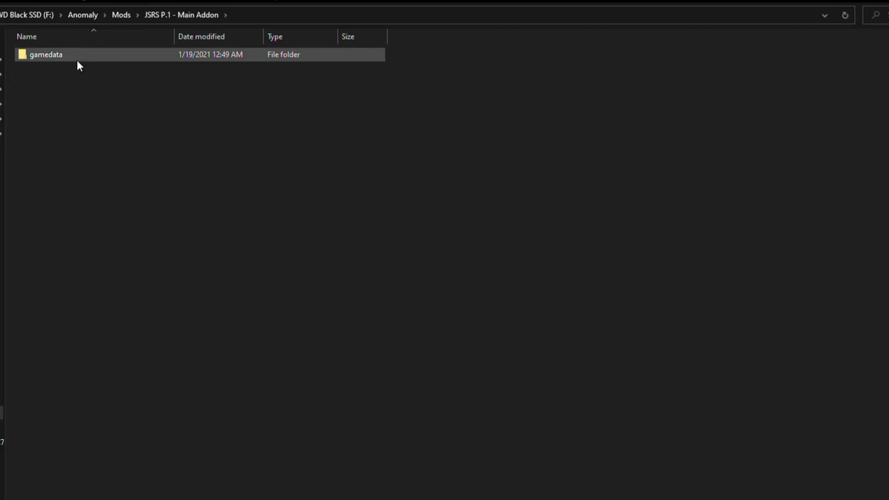
left_click(113, 18)
double_click(80, 82)
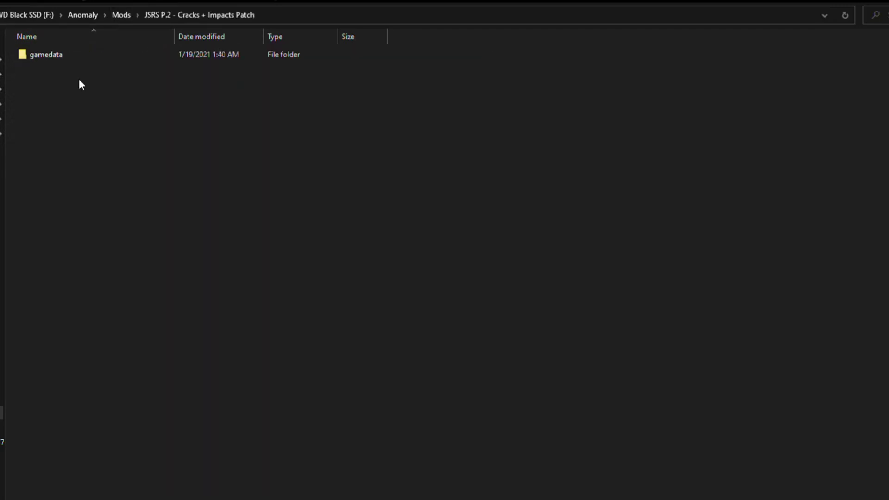
key("alt+Left")
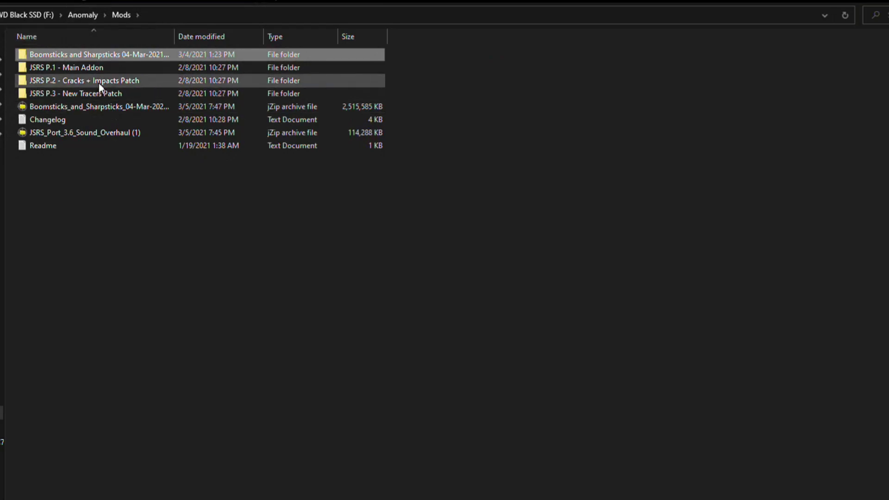
double_click(96, 70)
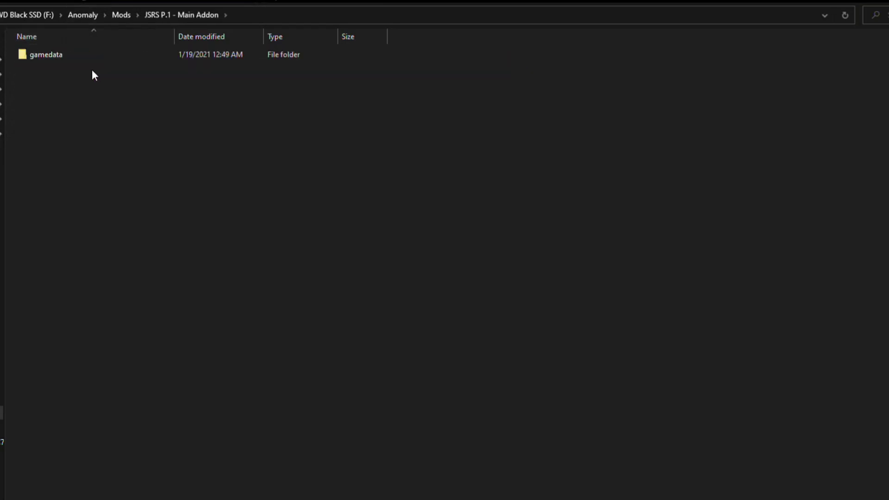
left_click(73, 53)
key("alt+Left")
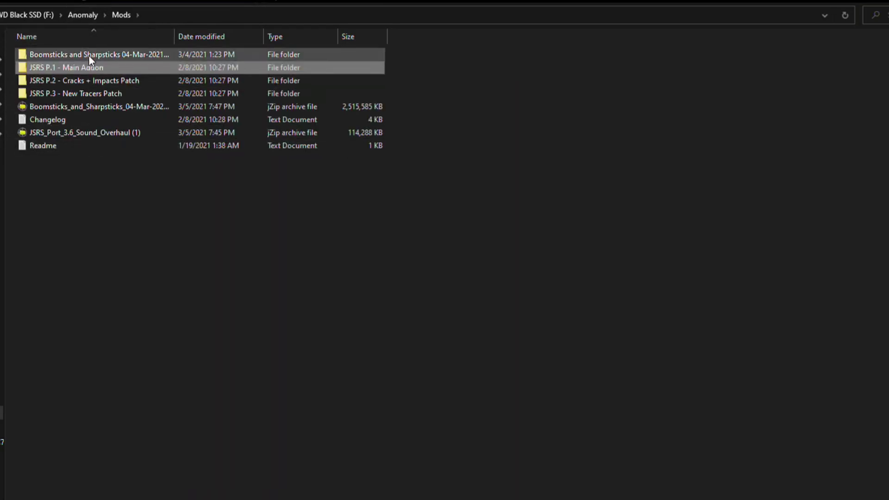
double_click(88, 54)
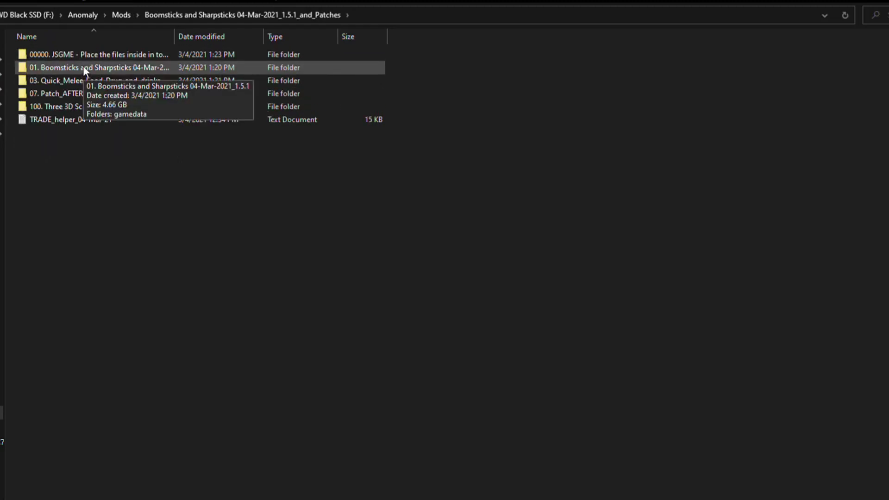
double_click(83, 67)
left_click(79, 57)
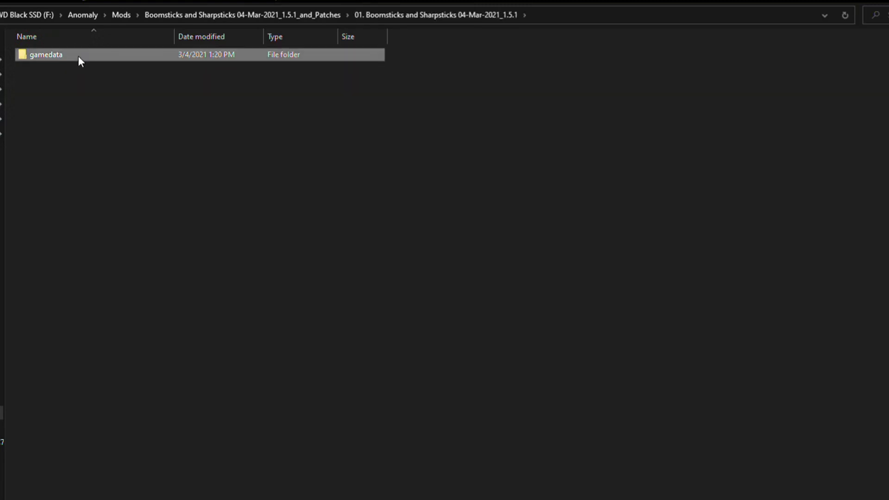
key("alt+Left")
key("alt+Left")
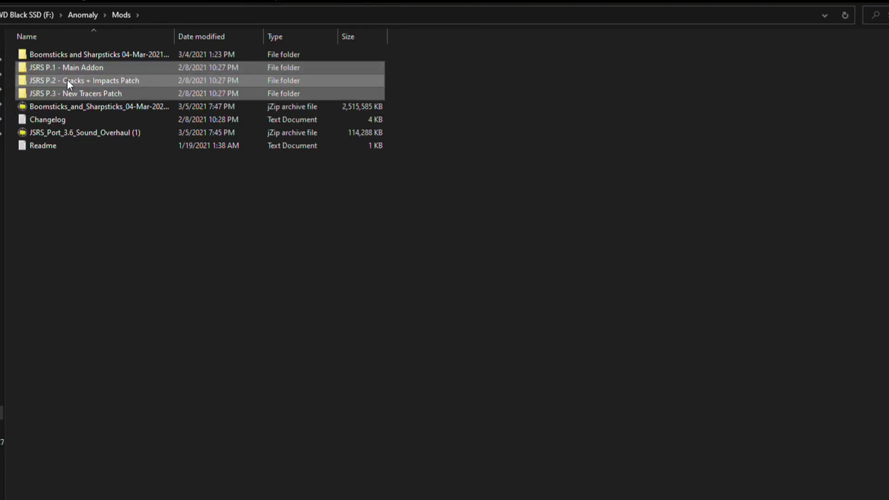
Check the MODS folder in F:\Anomaly\Anomaly, then run JSGME.exe as administrator
left_click(75, 14)
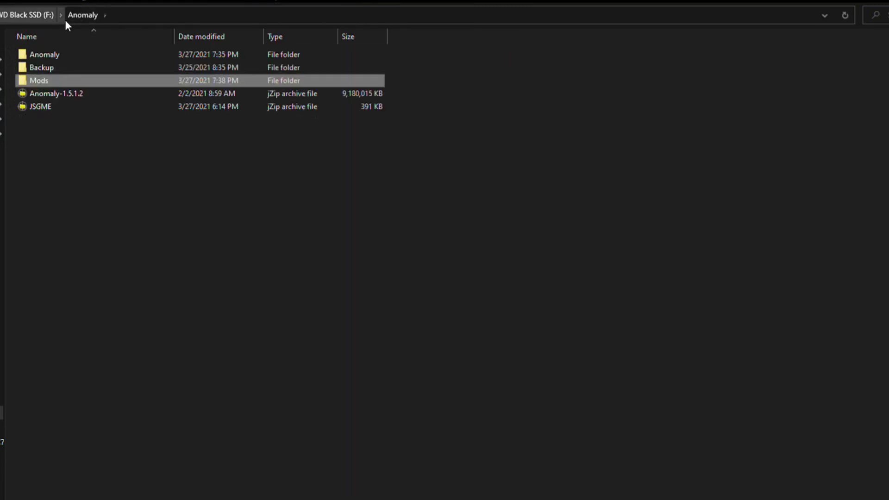
double_click(58, 55)
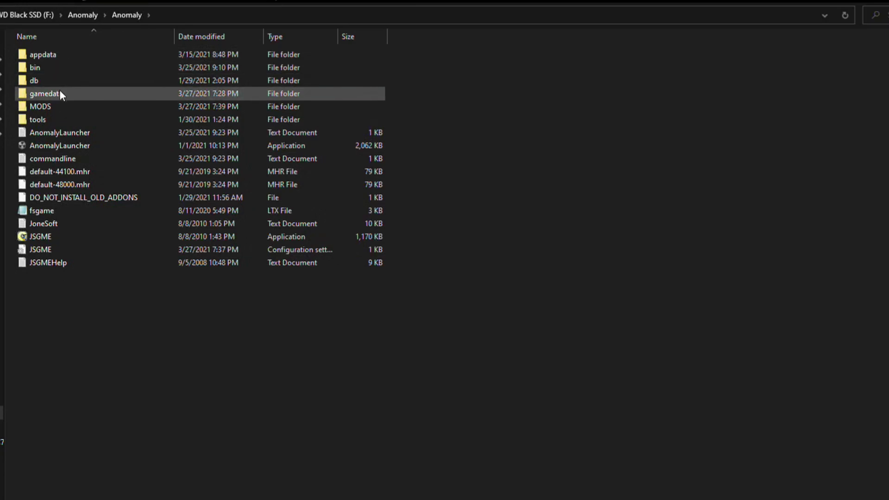
left_click(58, 106)
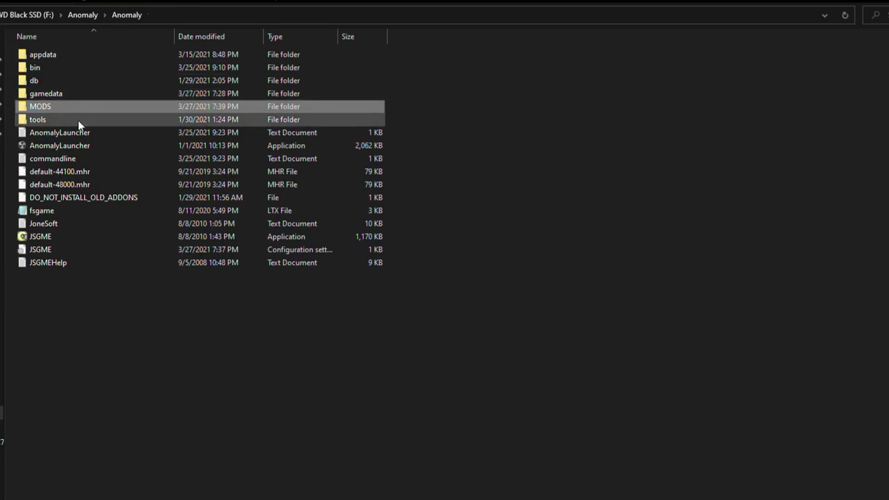
double_click(52, 106)
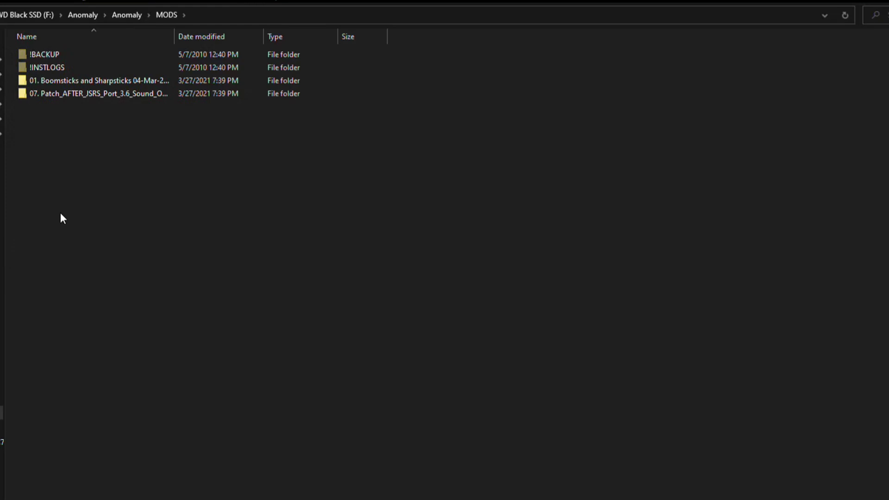
key("BackSpace")
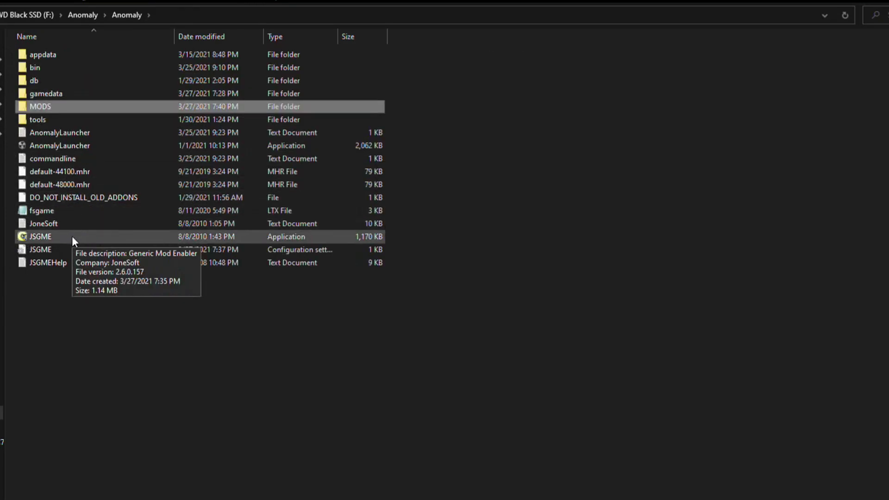
double_click(71, 236)
left_click(612, 422)
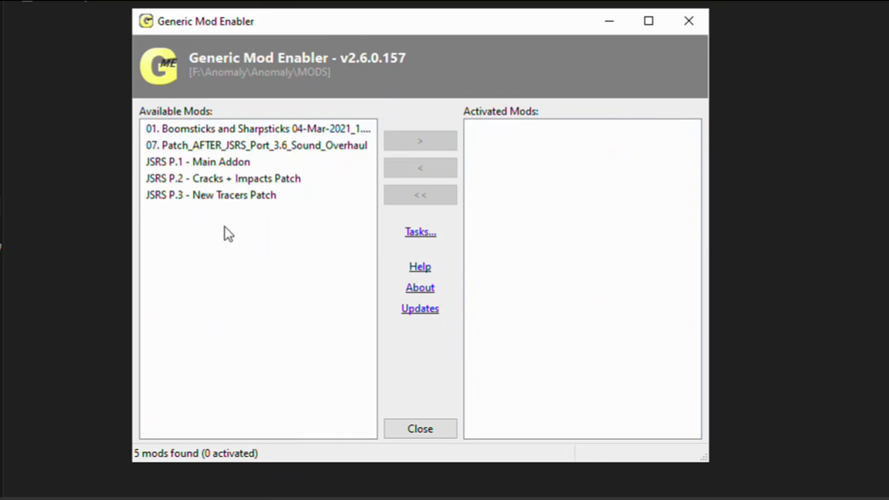
Enable Boomsticks and Sharpsticks and JSRS P.1–P.3, accepting the conflict warnings, then disable 07. Patch
left_click(230, 130)
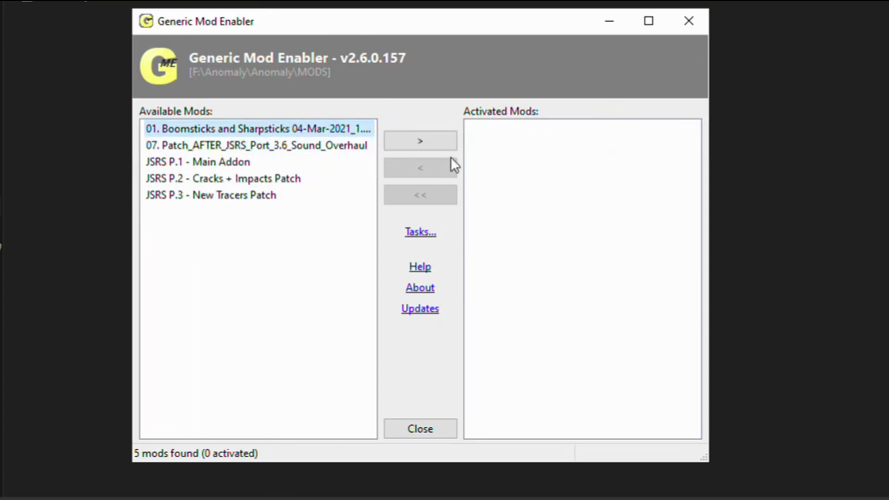
left_click(444, 139)
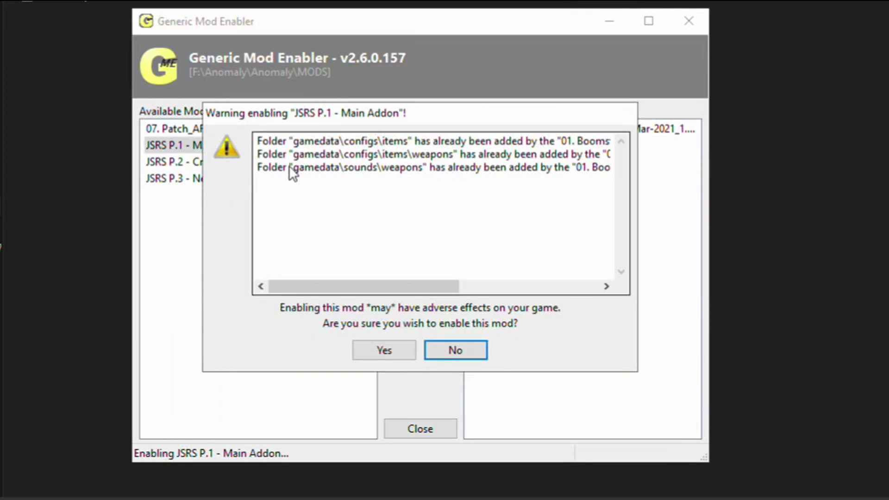
left_click_drag(289, 165, 256, 172)
left_click(302, 201)
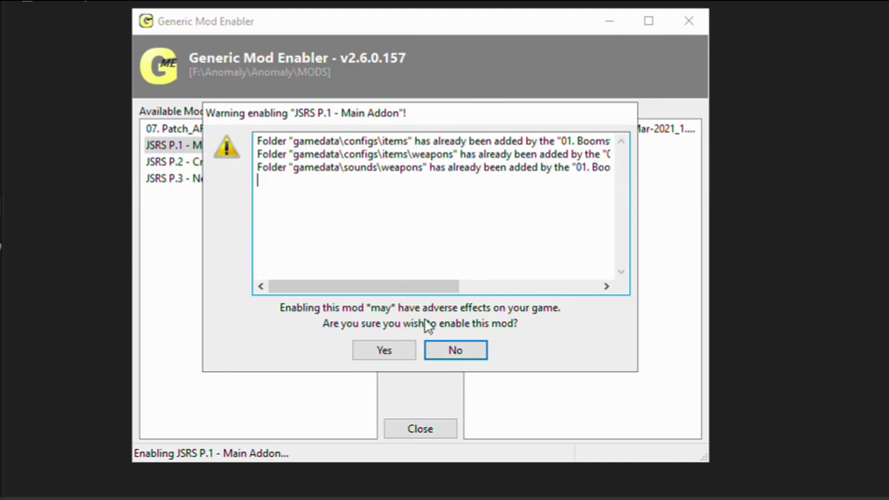
left_click(387, 350)
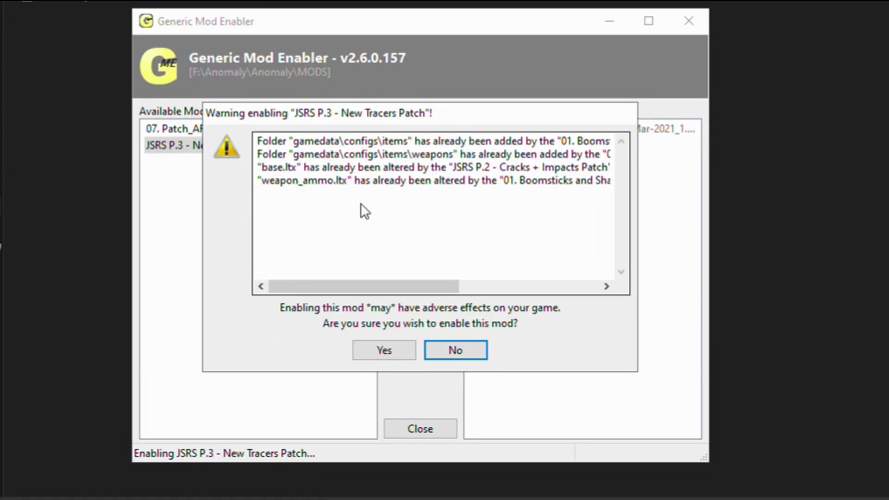
key("y")
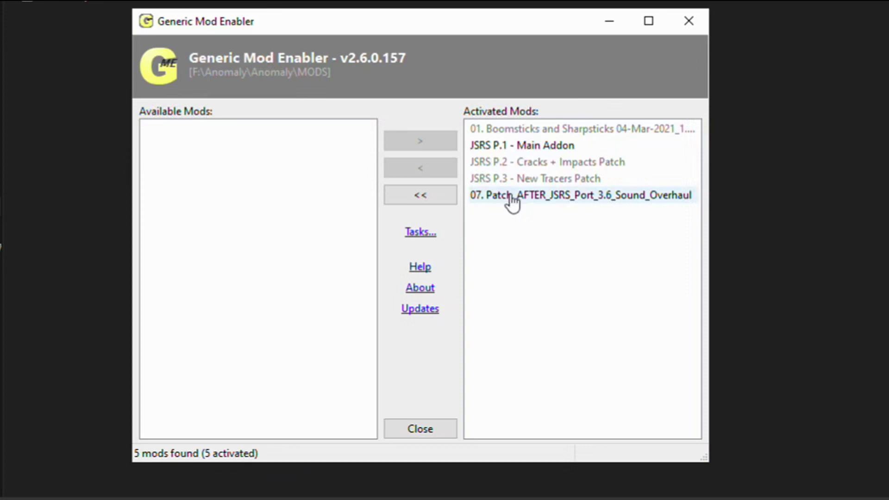
left_click(511, 197)
left_click(433, 167)
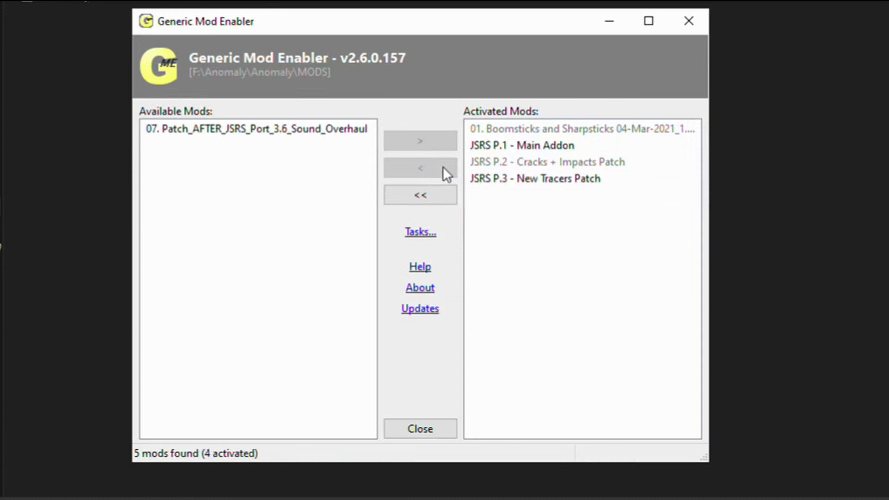
Disable all mods and re-enable only Boomsticks and Sharpsticks
left_click(445, 196)
key("Return")
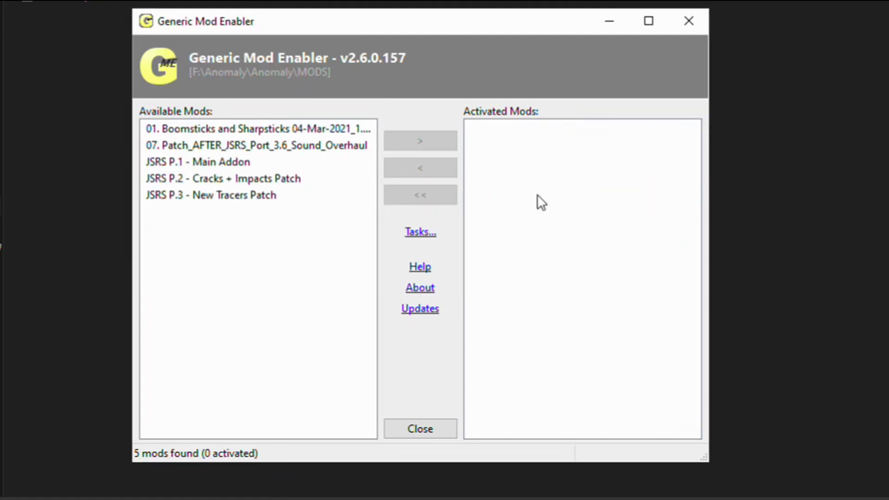
double_click(361, 129)
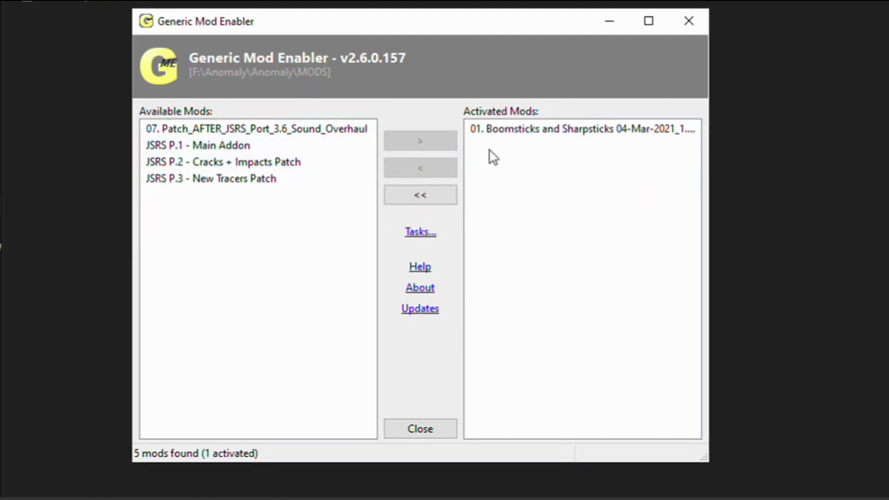
left_click(509, 133)
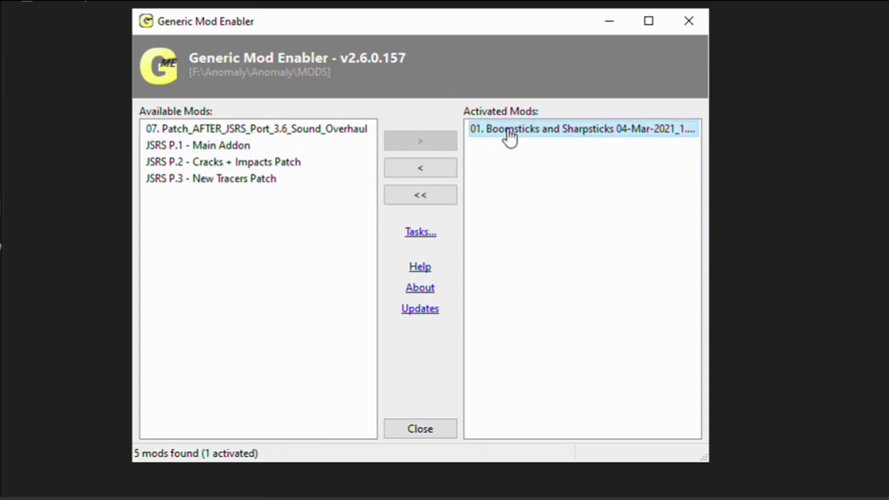
Close Generic Mod Enabler and start AnomalyLauncher from the game folder
left_click(441, 429)
left_click(68, 145)
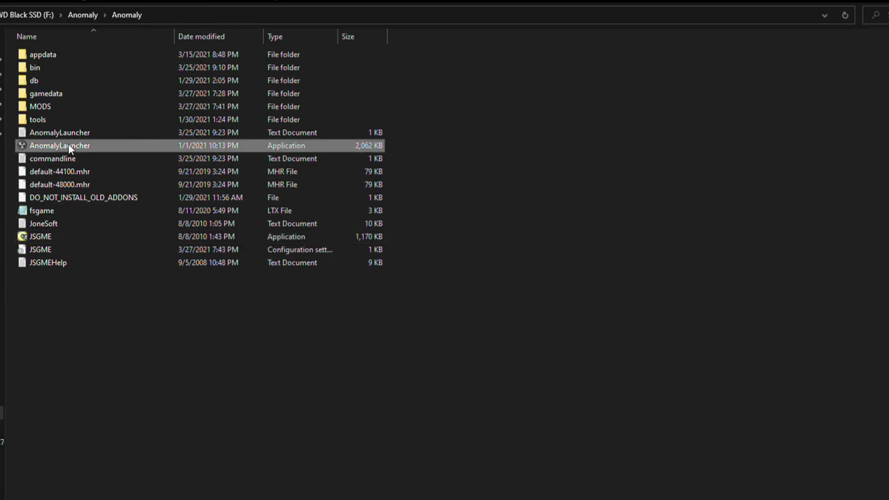
double_click(68, 145)
left_click_drag(475, 181, 202, 239)
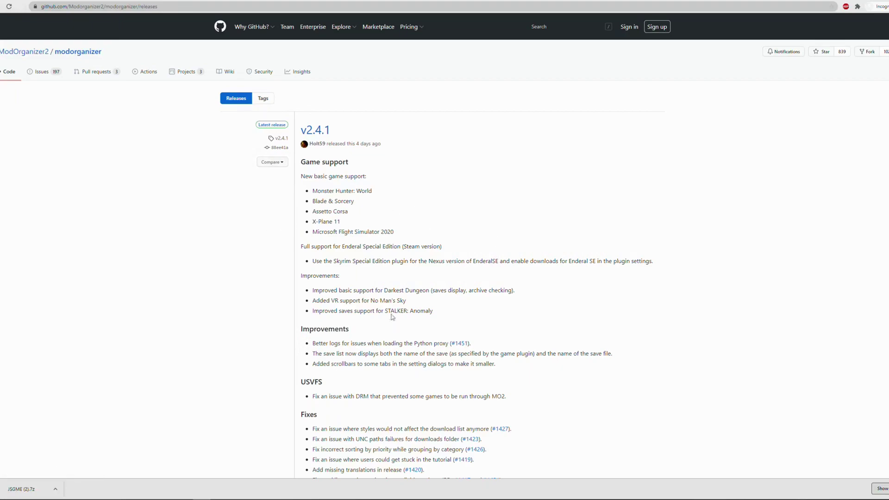
Download Mod.Organizer-2.4.1.7z from the Assets list of the v2.4.1 release
scroll(388, 262, "down", 7)
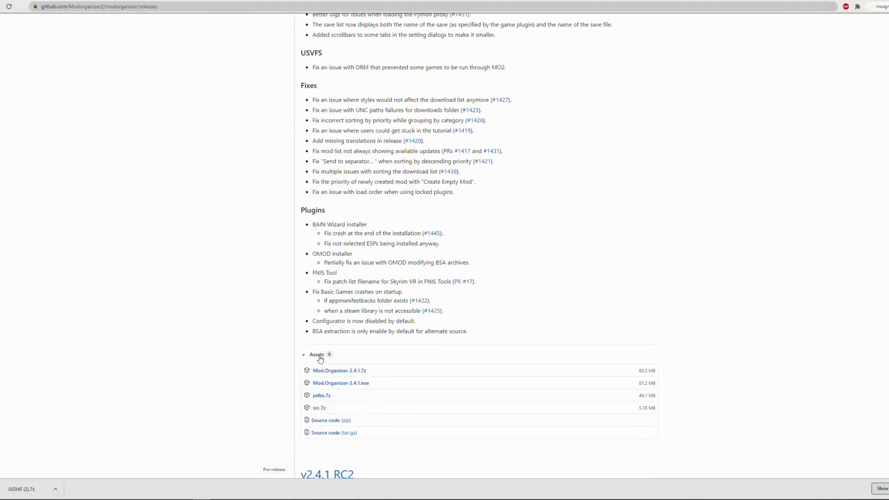
left_click(363, 374)
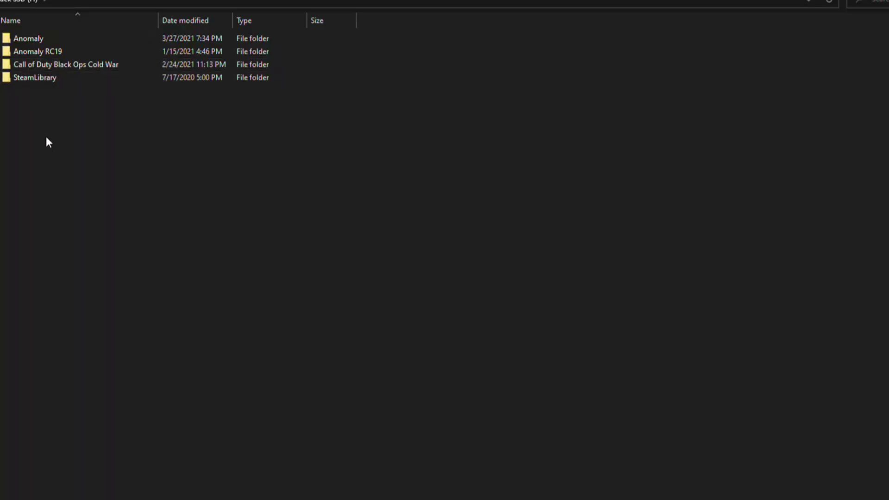
Paste the Mod.Organizer-2.4.1 archive into the drive root and create a folder named MO2 beside it
right_click(26, 115)
left_click(67, 219)
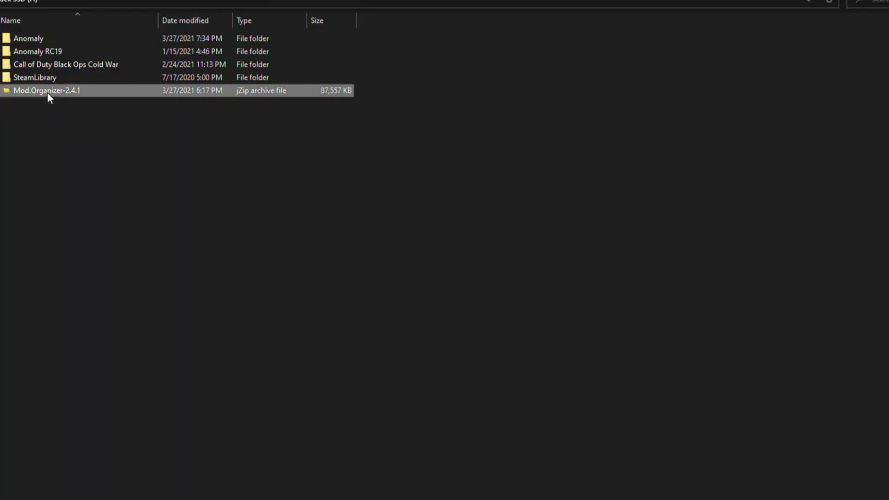
right_click(36, 162)
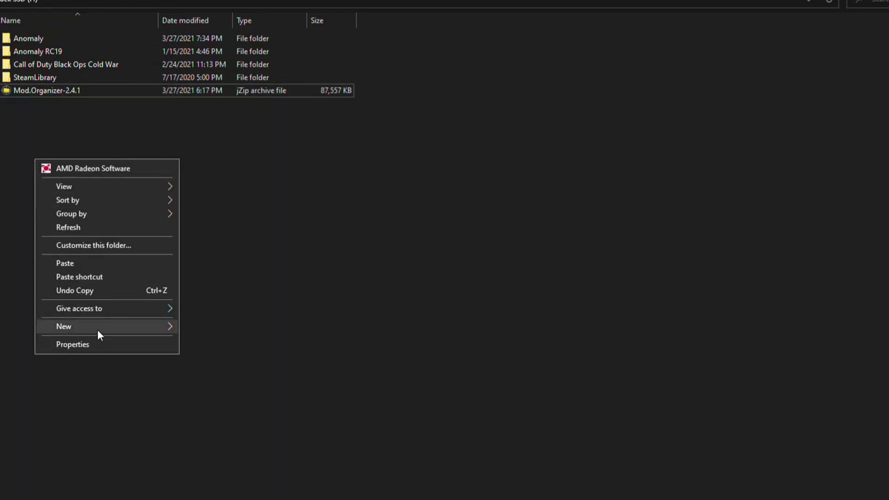
mouse_move(97, 329)
left_click(204, 328)
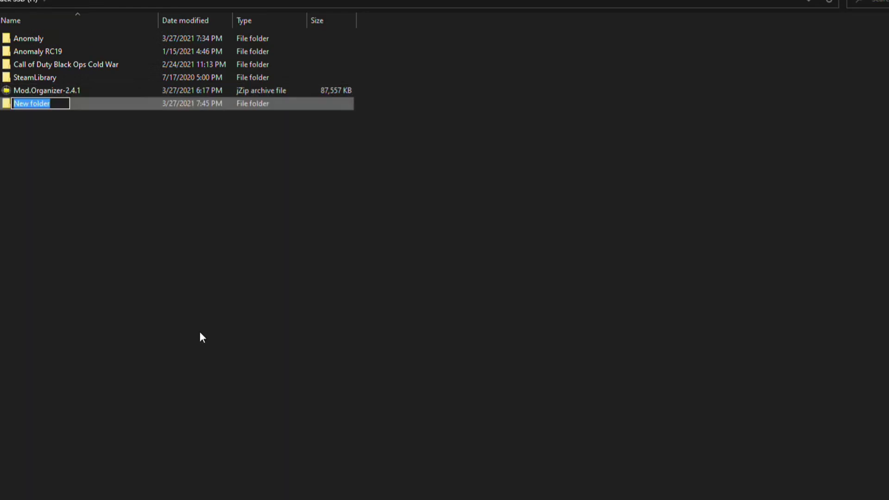
type("MO2")
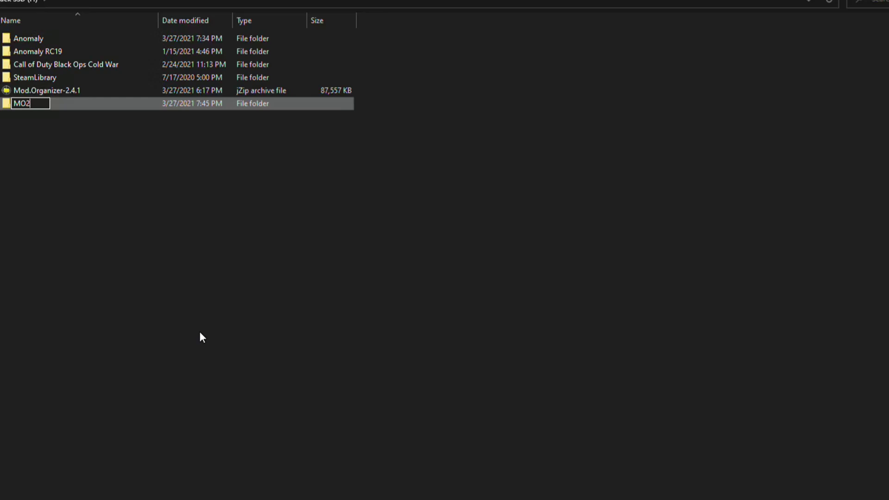
key("Return")
right_click(28, 89)
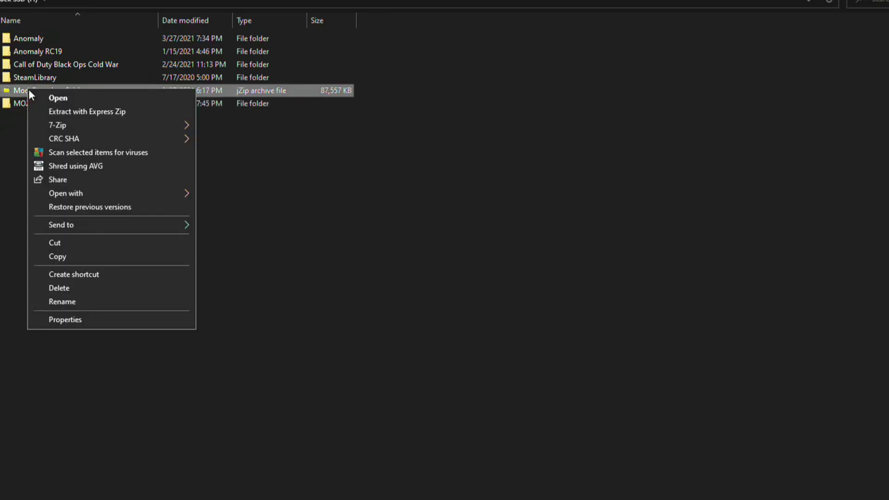
Extract every item of the Mod.Organizer-2.4.1 archive into the MO2 folder with 7-Zip
mouse_move(76, 123)
left_click(290, 126)
key("ctrl+a")
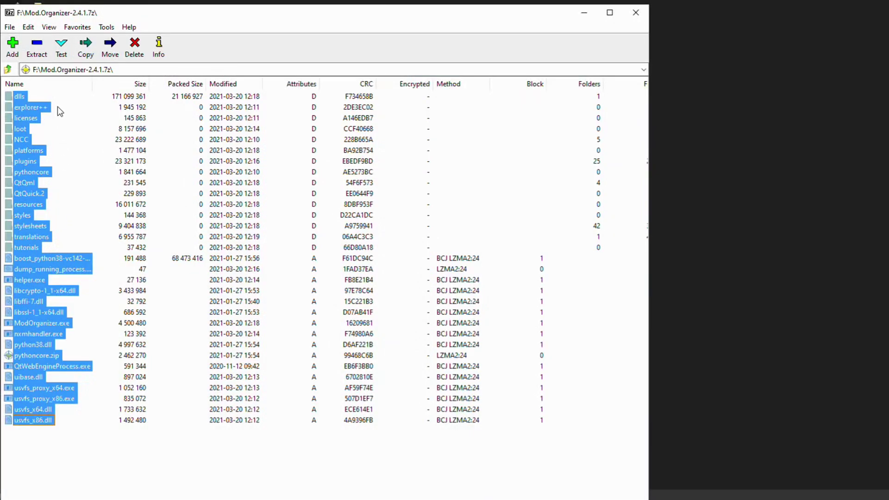
left_click(36, 46)
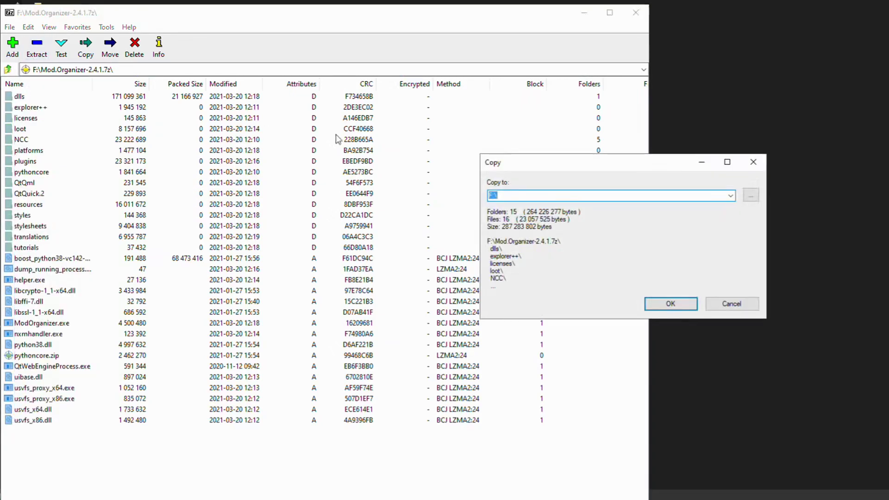
left_click(751, 195)
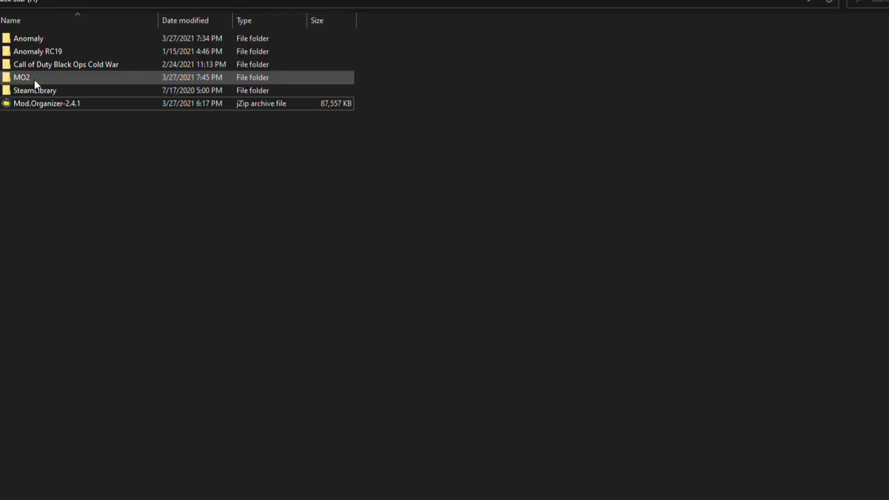
double_click(34, 79)
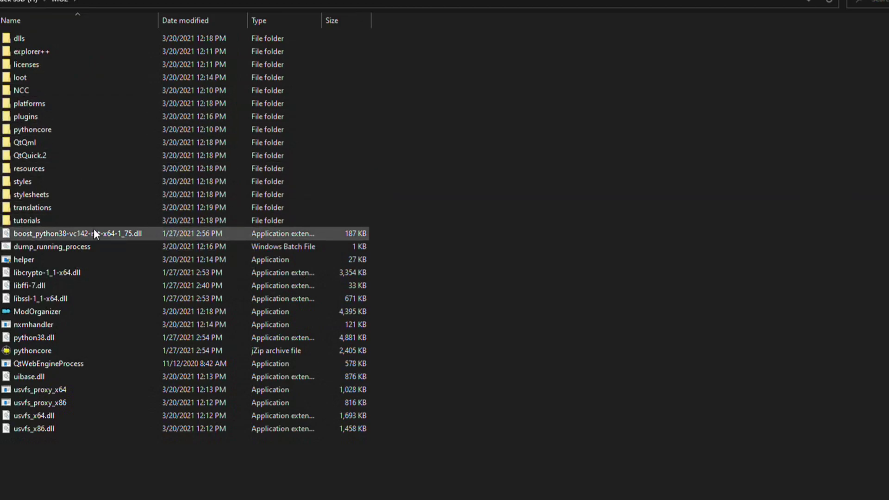
Launch ModOrganizer, choose a portable instance and set F:\Anomaly\Anomaly as the game folder
double_click(57, 311)
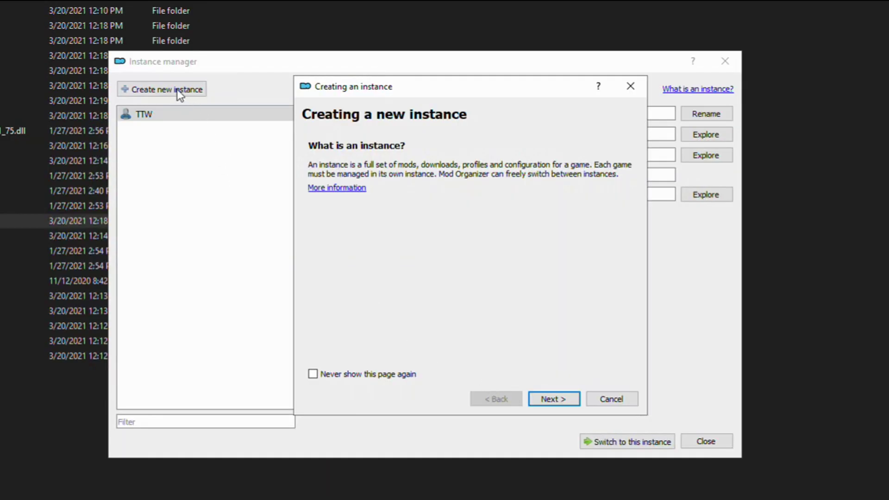
left_click(565, 398)
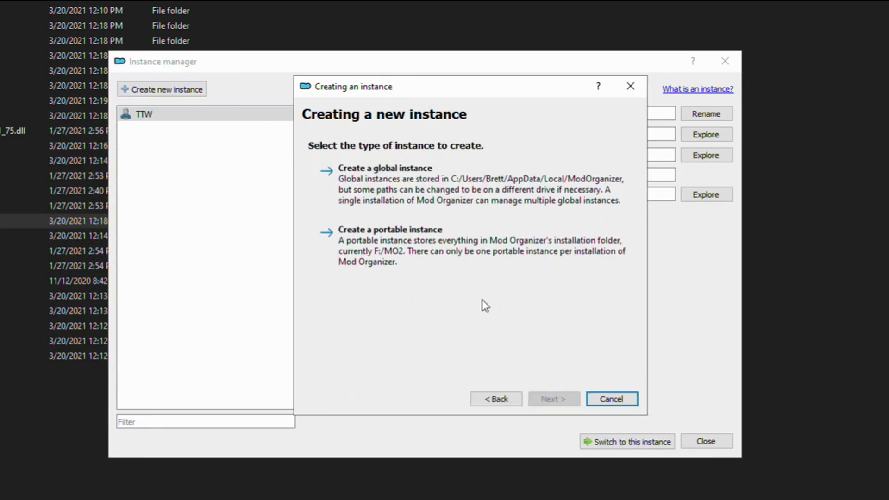
left_click(423, 253)
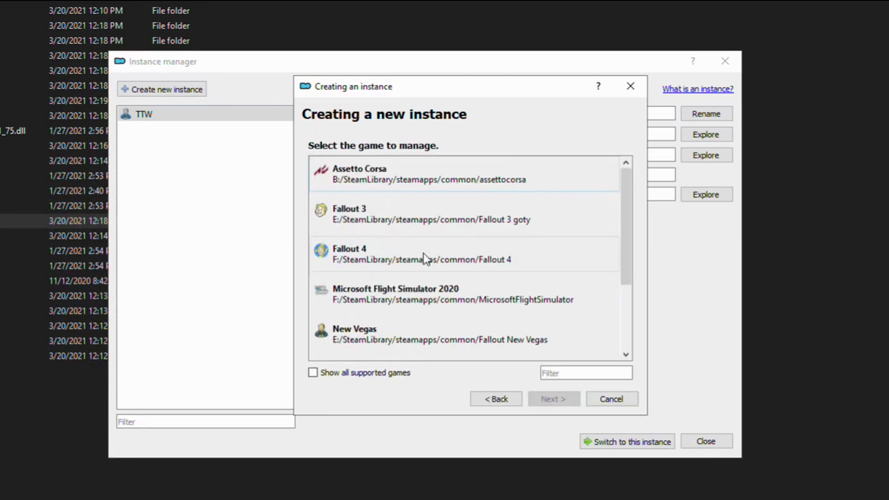
scroll(509, 207, "down", 3)
left_click(487, 338)
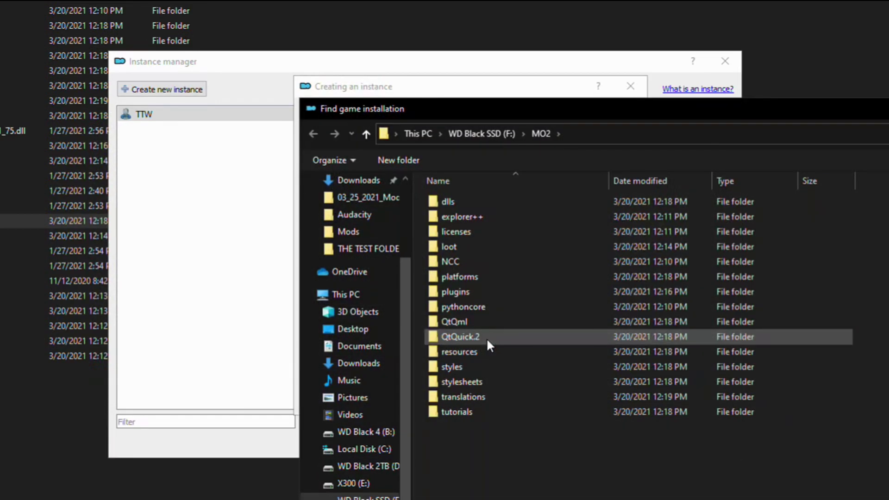
key("alt+Up")
double_click(470, 263)
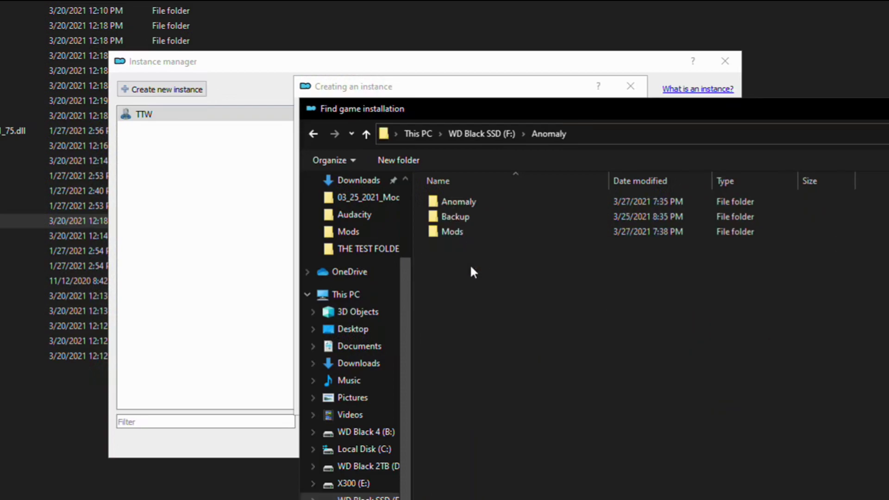
double_click(467, 203)
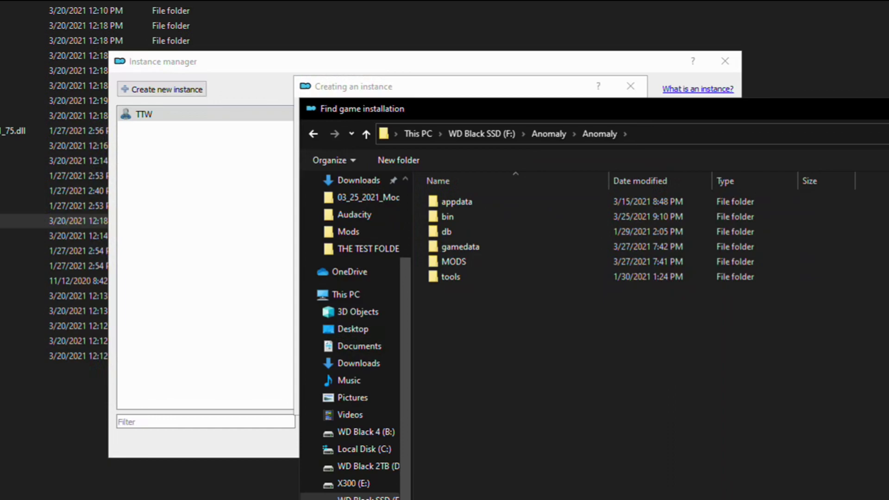
key("Return")
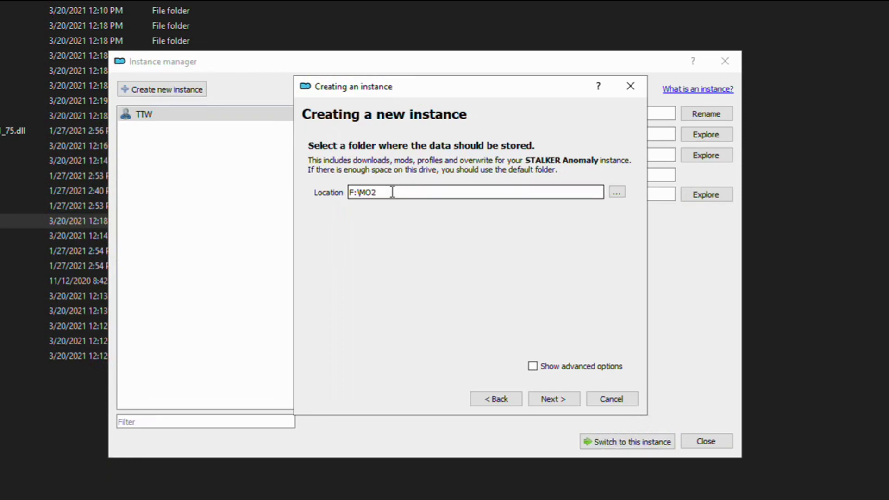
Keep F:\MO2 as the data location, skip Nexus linking and finish the instance
left_click(573, 403)
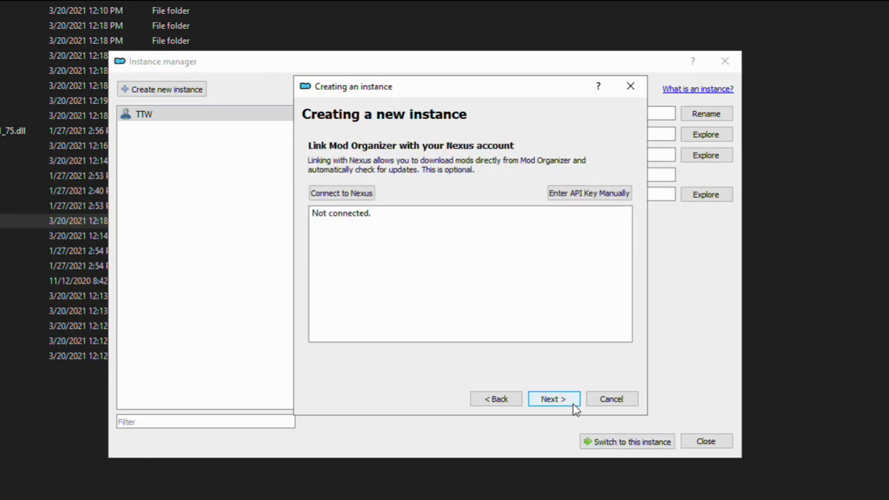
left_click(574, 403)
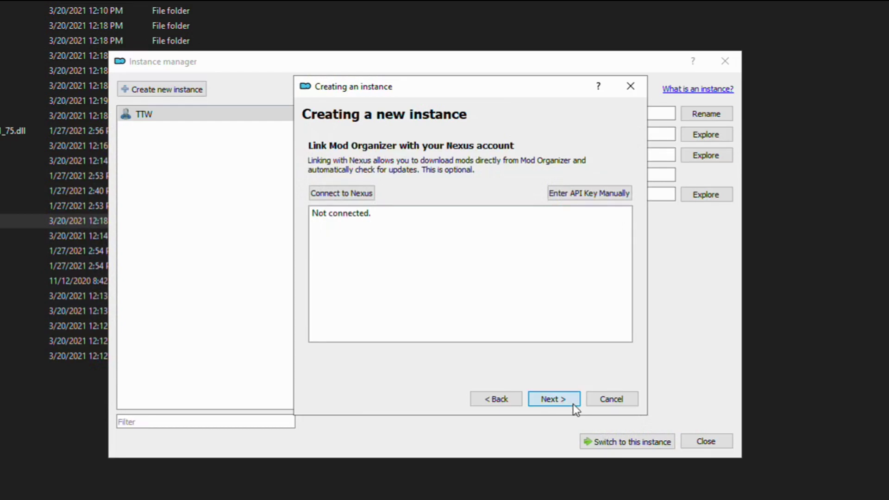
left_click(573, 403)
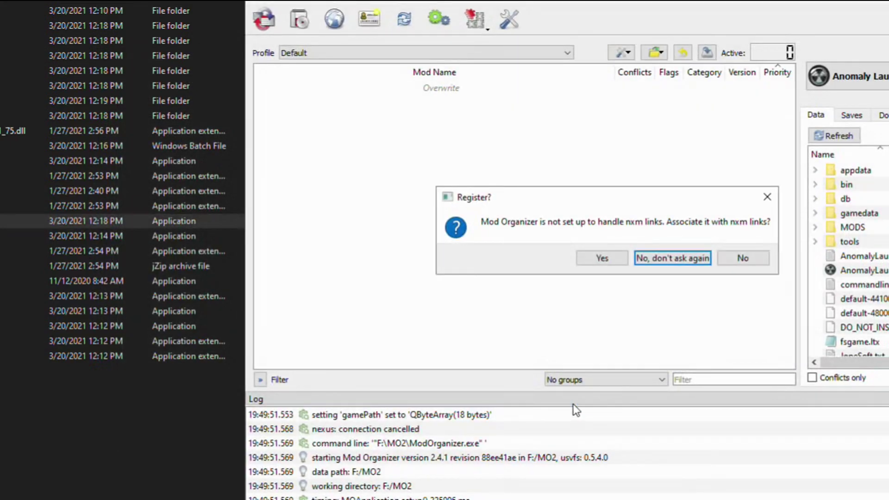
Decline nxm link association, then install JSRS_Port_3.6_Sound_Overhaul (1) with JSRS P.1, P.2 and P.3 ticked
left_click(601, 258)
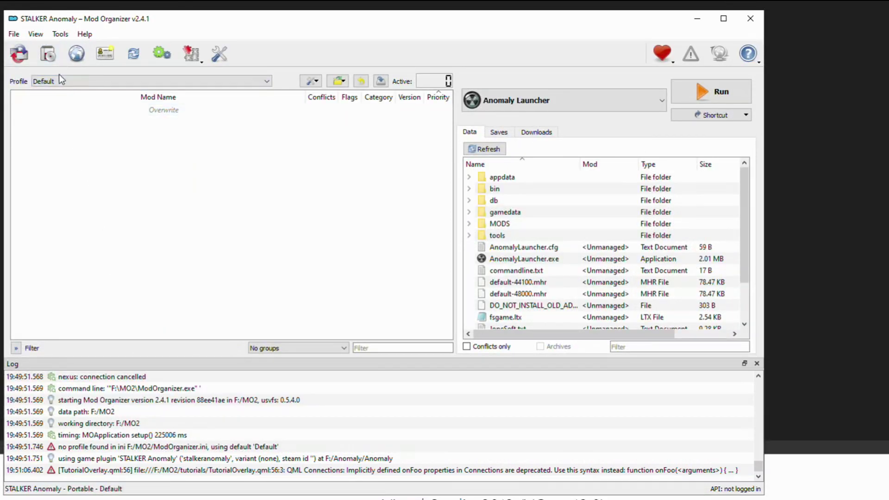
left_click(54, 59)
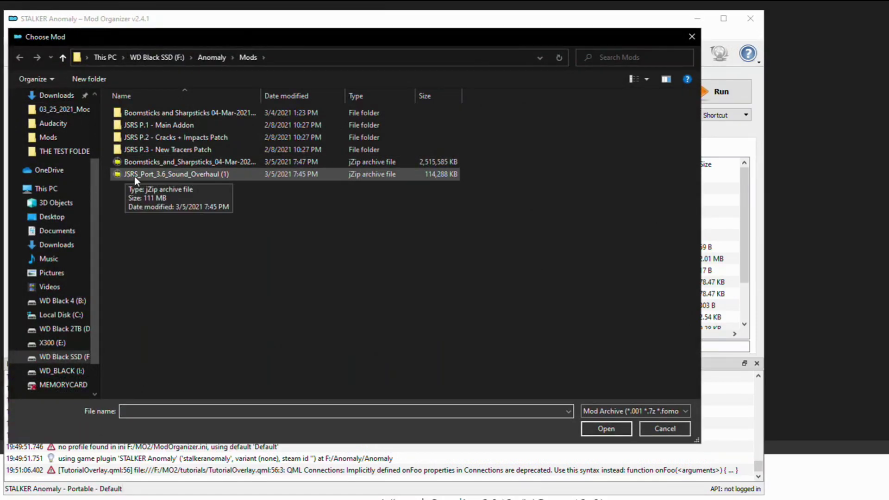
left_click(135, 176)
left_click(594, 430)
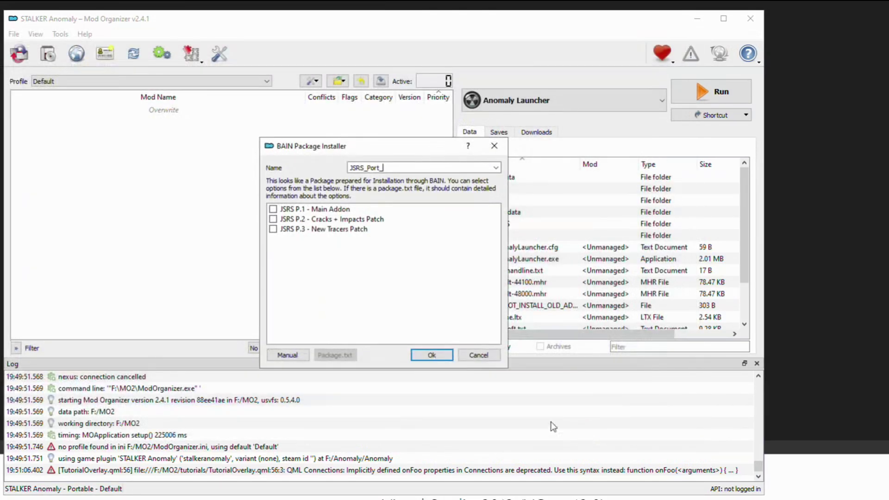
left_click(273, 219)
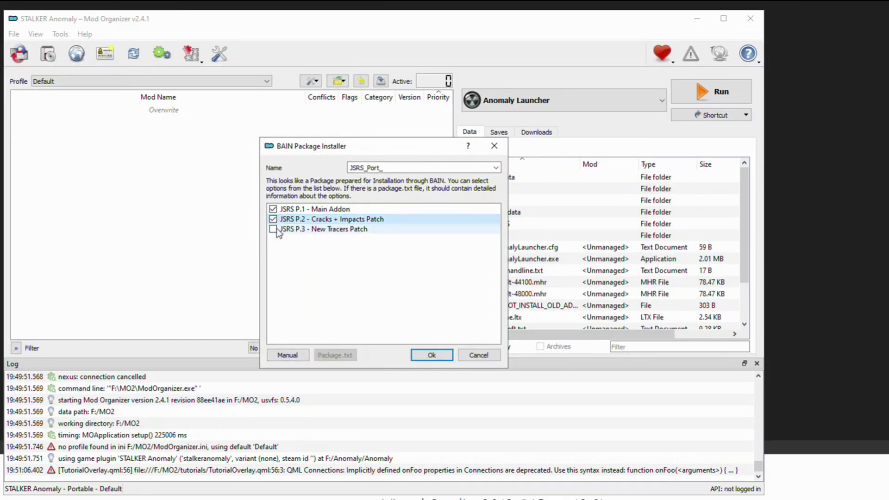
left_click(274, 229)
left_click(420, 355)
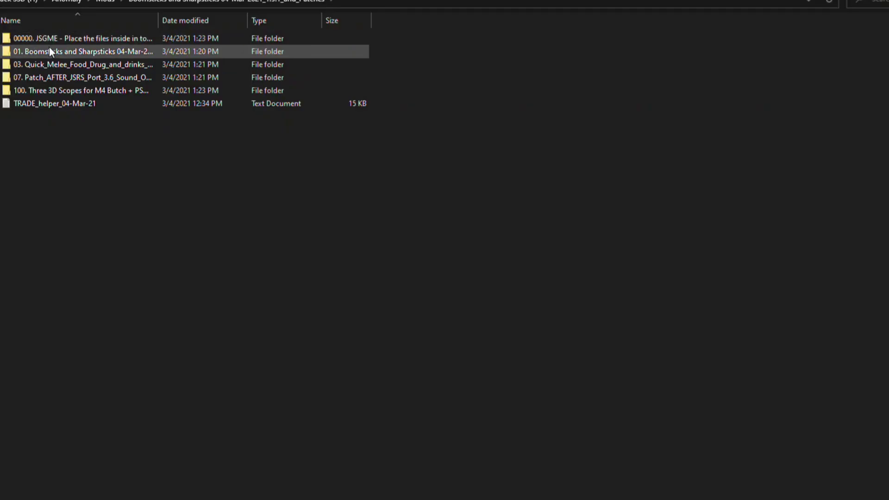
Check the contents of '01. Boomsticks and Sharpsticks' in the Boomsticks download, then compress that folder into a zip archive
key("alt+Left")
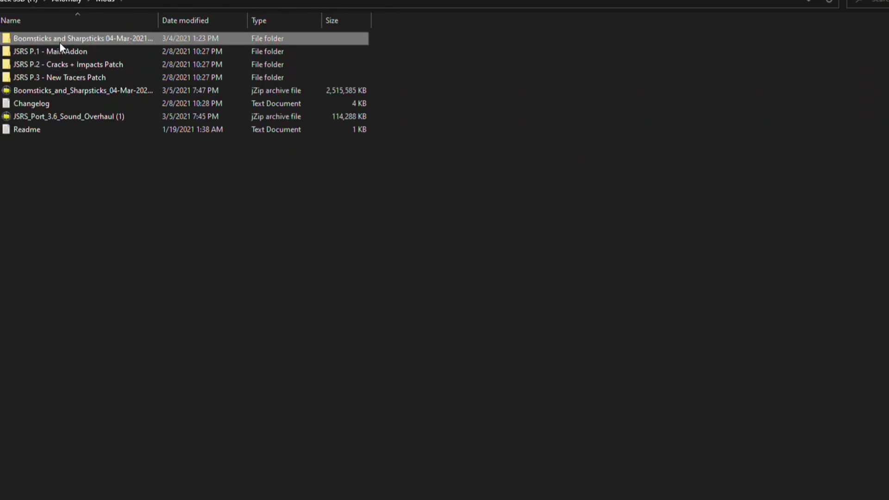
double_click(59, 41)
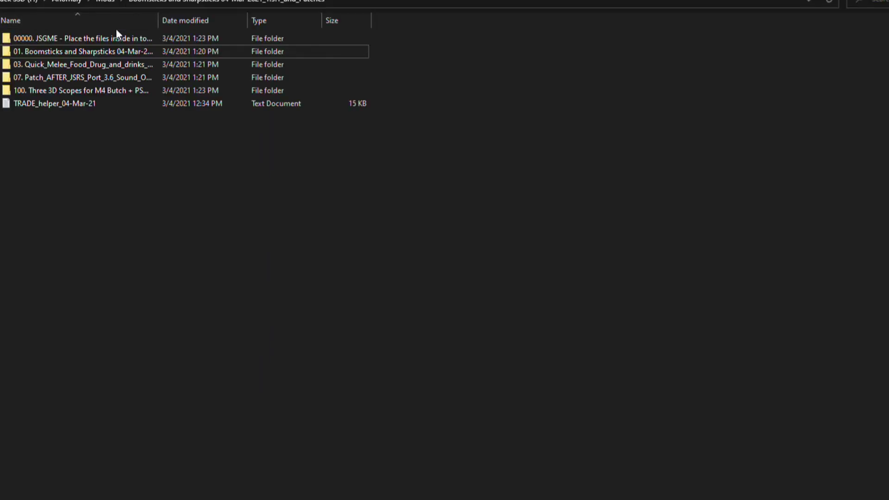
left_click(91, 53)
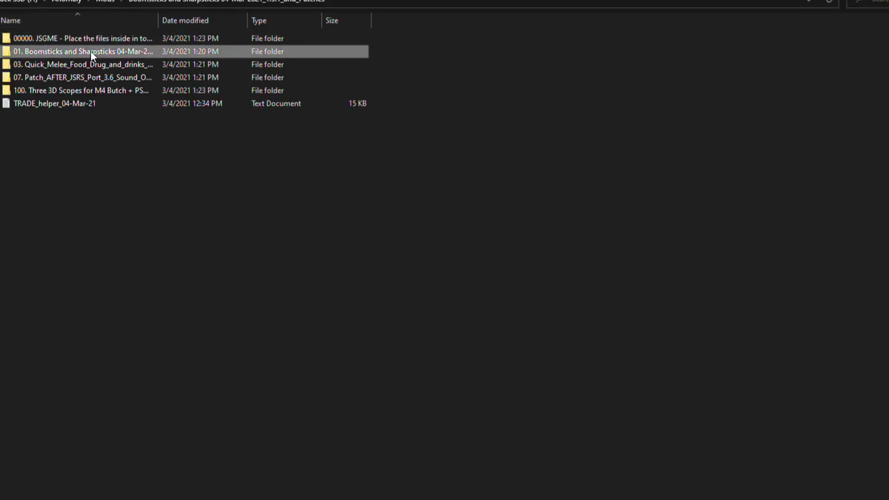
double_click(90, 51)
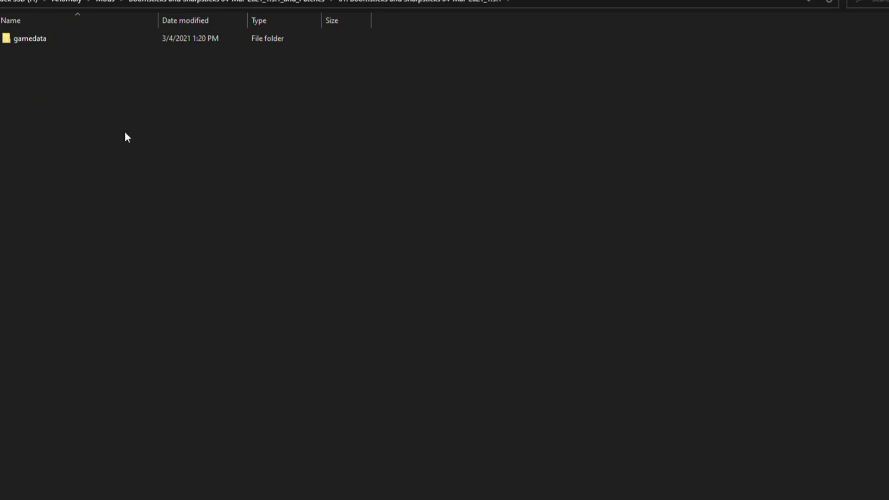
key("alt+Left")
right_click(76, 55)
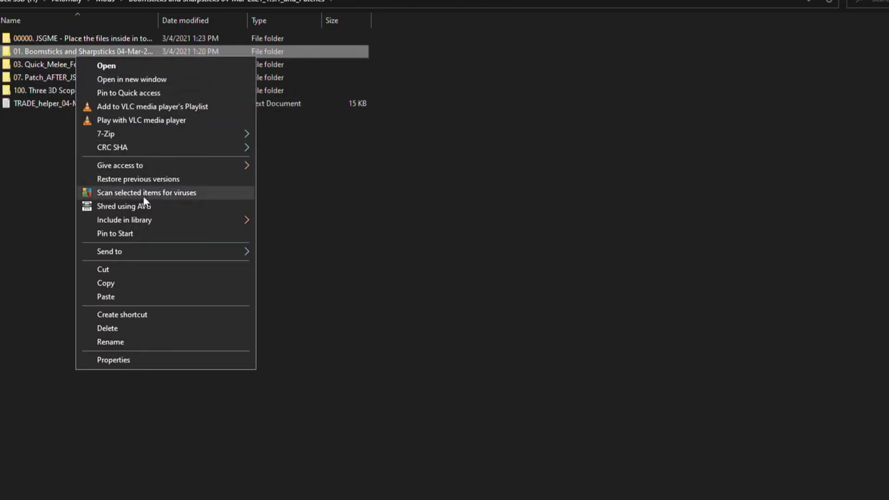
mouse_move(154, 252)
left_click(280, 269)
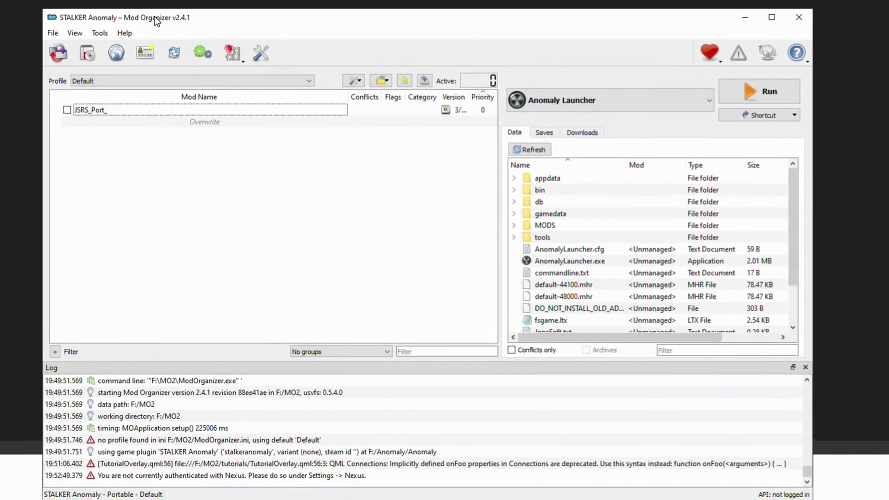
Install the Boomsticks and patch archives, move Boomsticks above JSRS_Port_ to priority 0, and enable all three mods
left_click(84, 52)
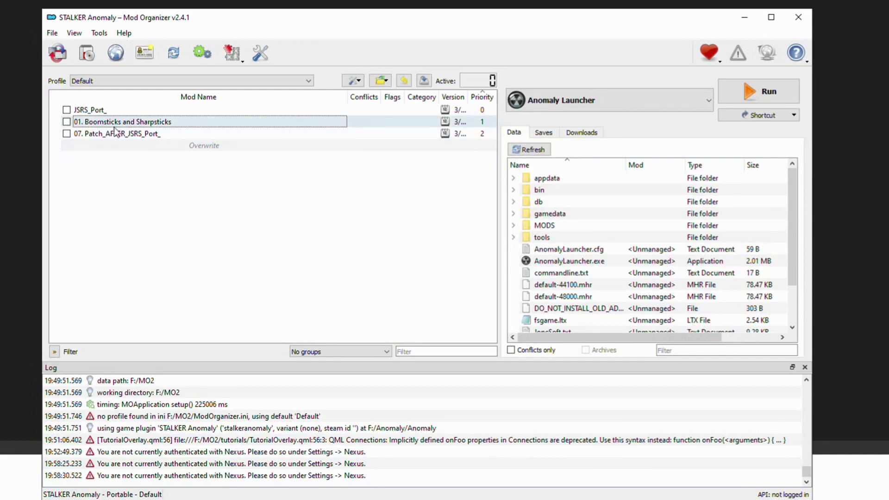
left_click_drag(114, 126, 69, 115)
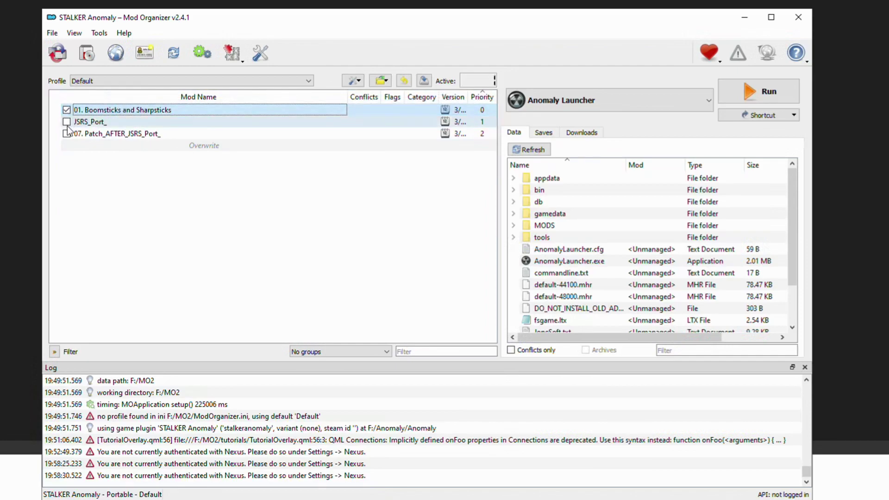
left_click(69, 122)
left_click(66, 122)
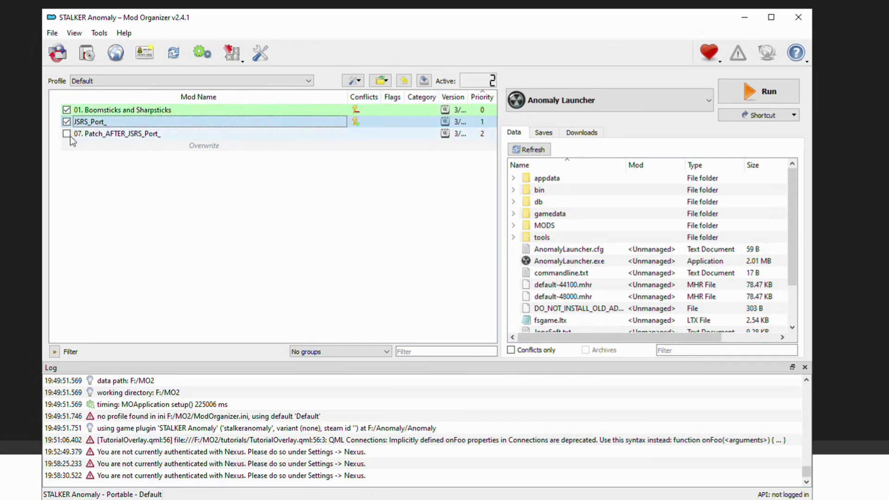
left_click(67, 134)
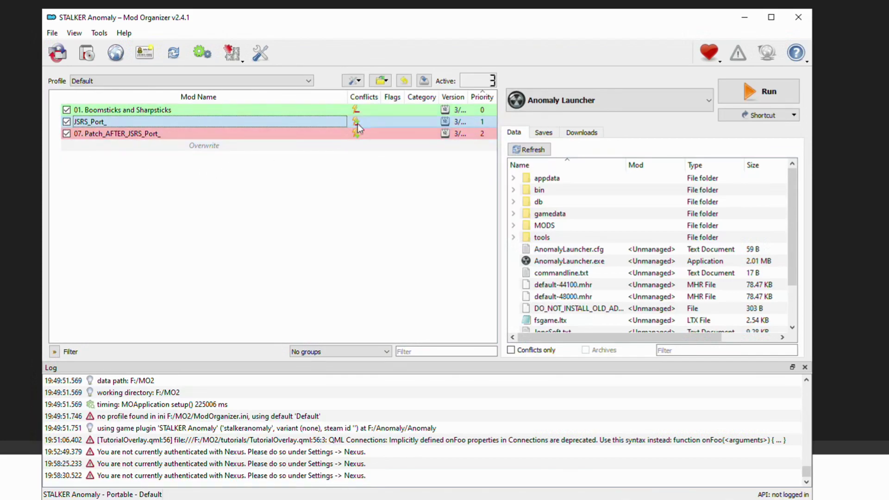
mouse_move(357, 124)
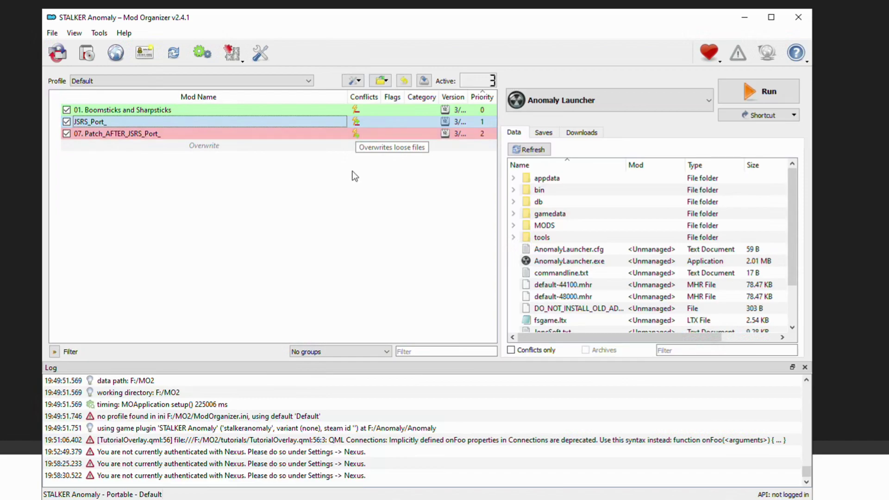
left_click(156, 188)
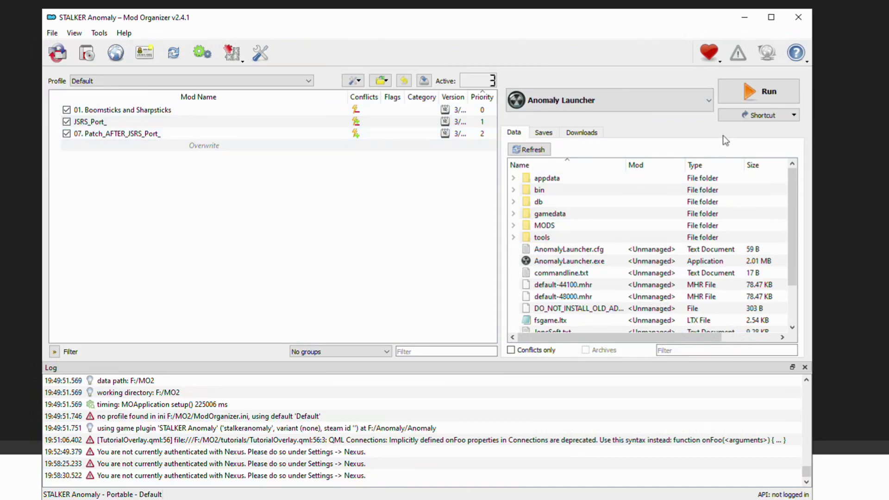
Launch STALKER Anomaly from MO2 through the Anomaly Launcher, then open the F:\MO2 folder in Explorer
left_click(756, 95)
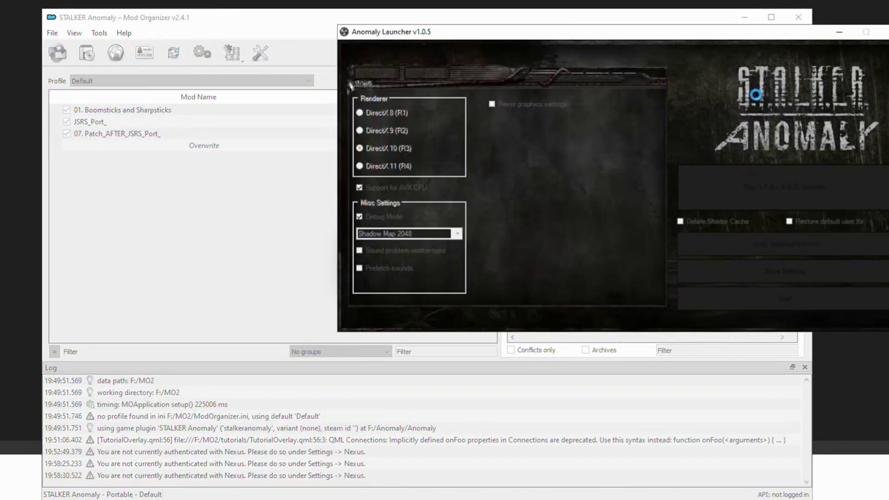
left_click(743, 192)
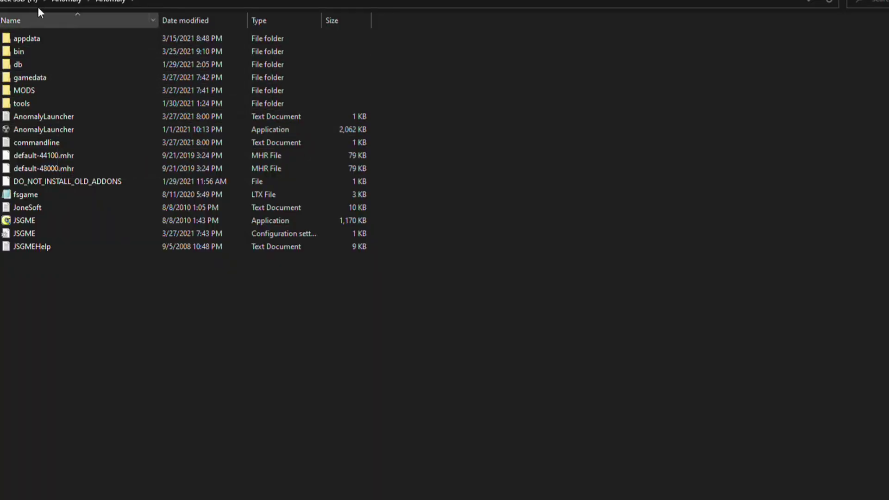
left_click(64, 2)
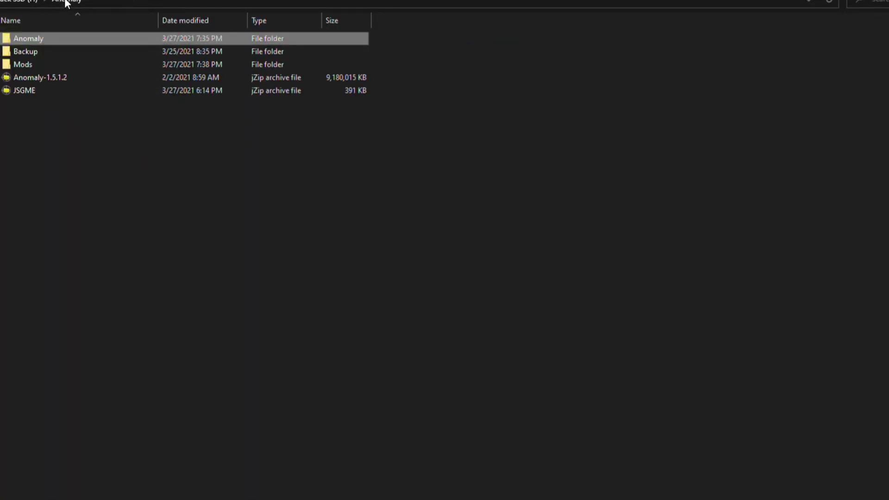
left_click(29, 1)
double_click(29, 75)
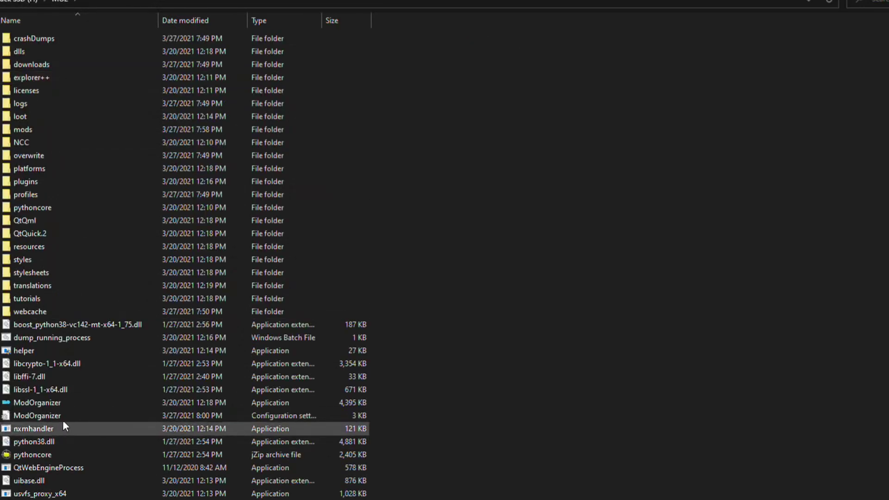